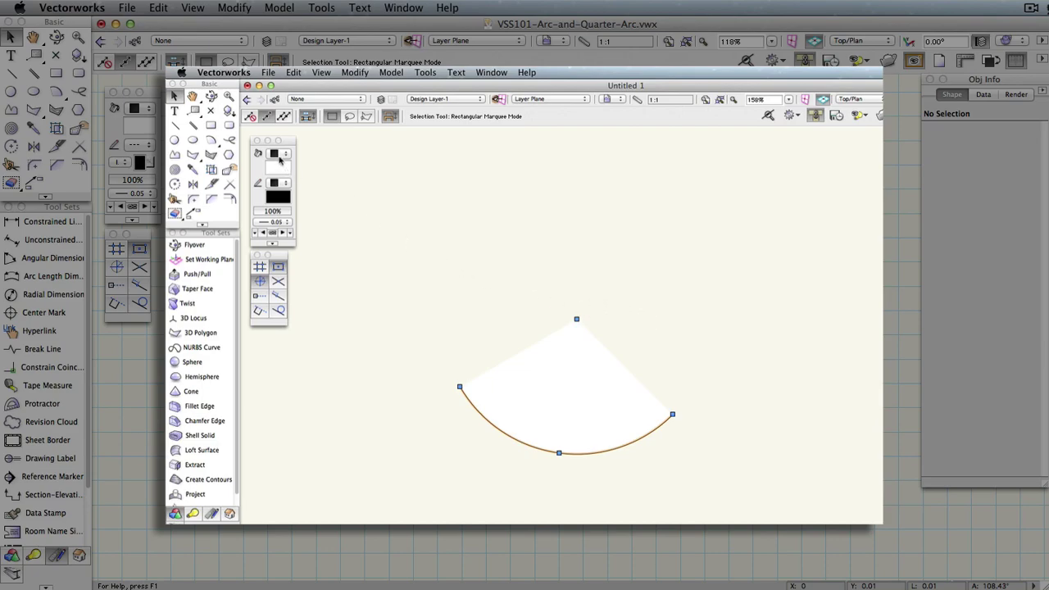
Step: Set the existing arc's fill style to None and deselect it
{"action": "left_click", "coordinate": [279, 154]}
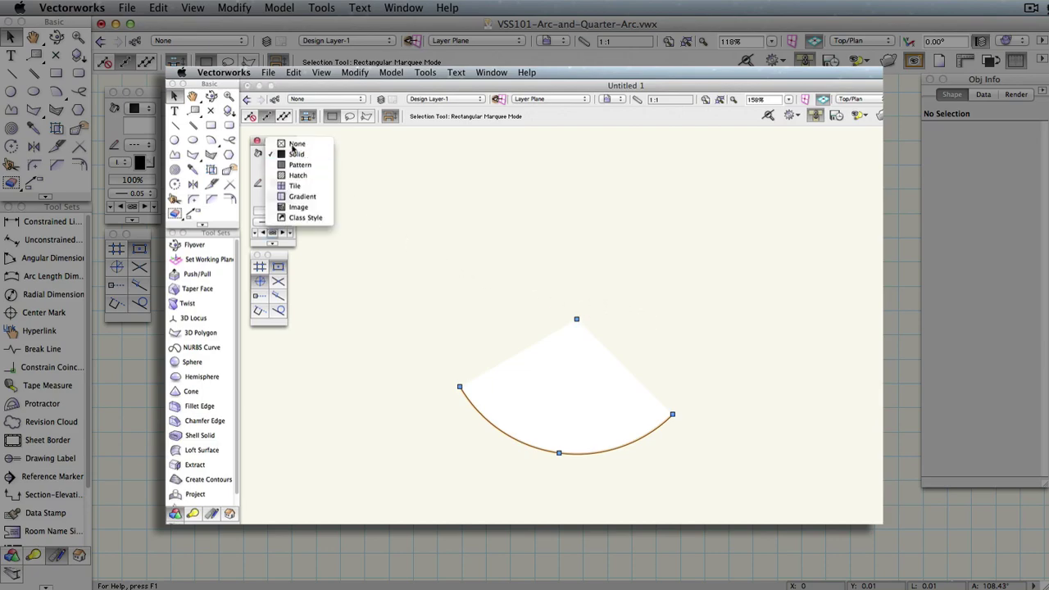
{"action": "left_click", "coordinate": [292, 146]}
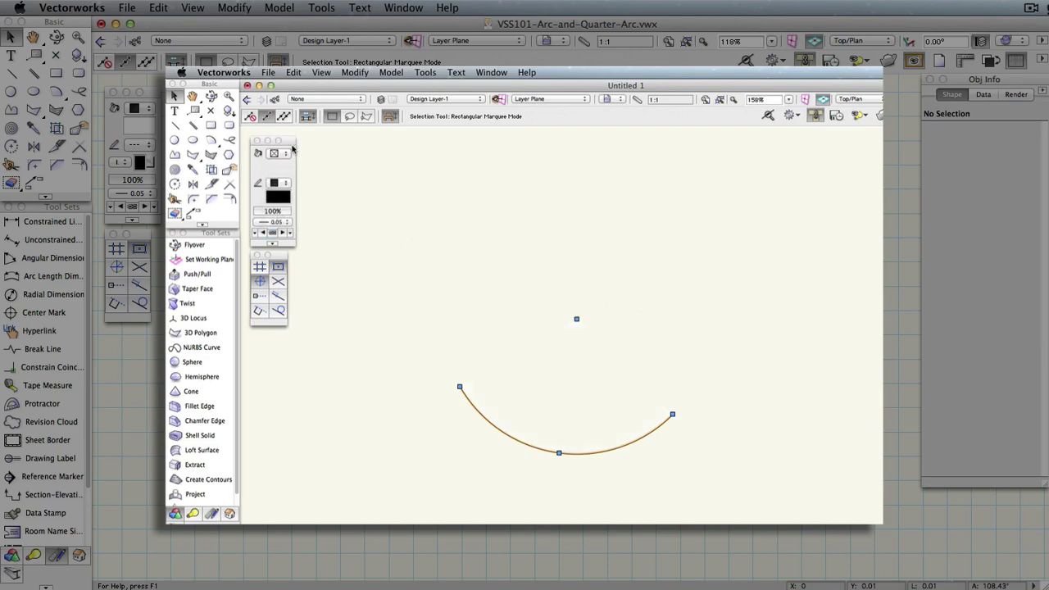
{"action": "left_click", "coordinate": [366, 226]}
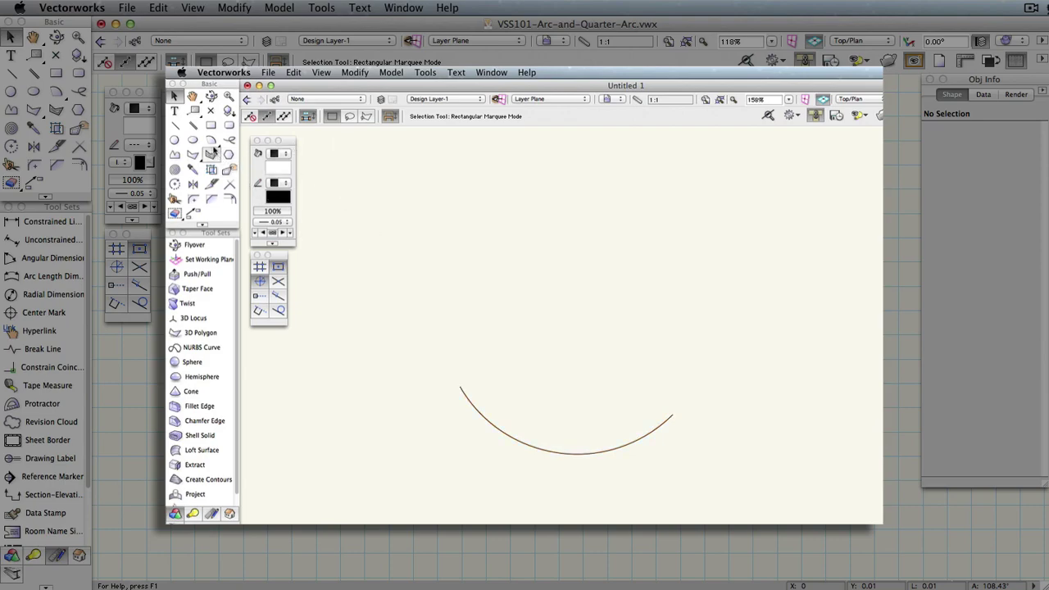
Step: With the Arc tool and fill set to None, draw a new radius-mode arc above the first
{"action": "left_click", "coordinate": [211, 141]}
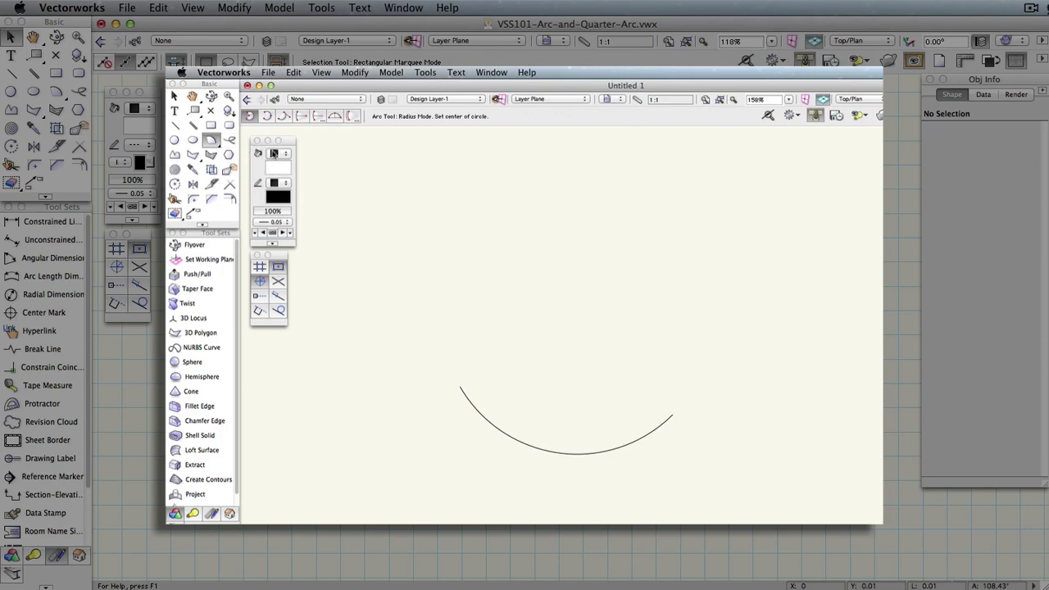
{"action": "left_click", "coordinate": [275, 154]}
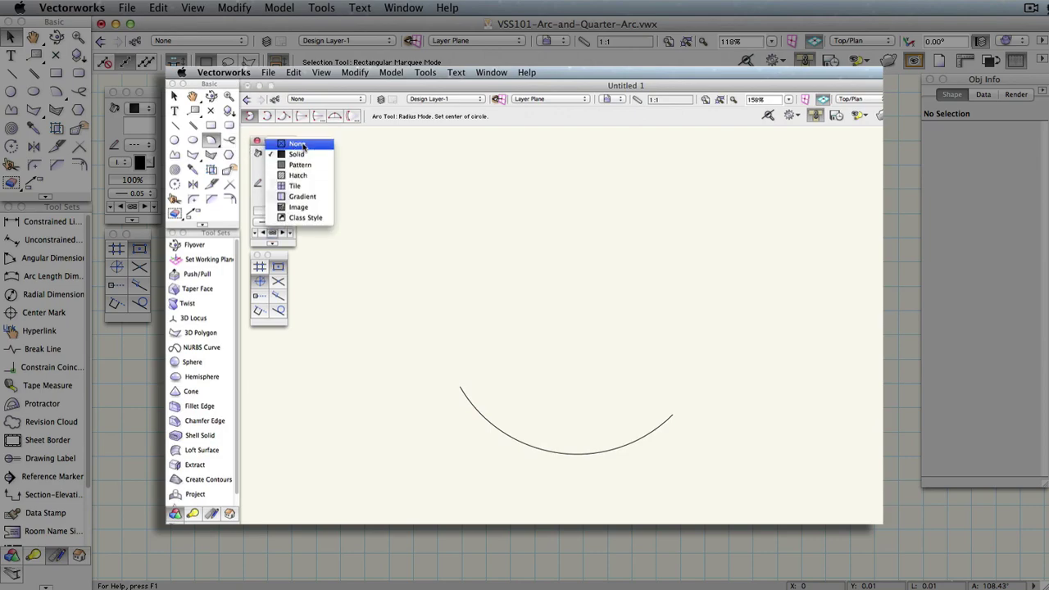
{"action": "left_click", "coordinate": [302, 145]}
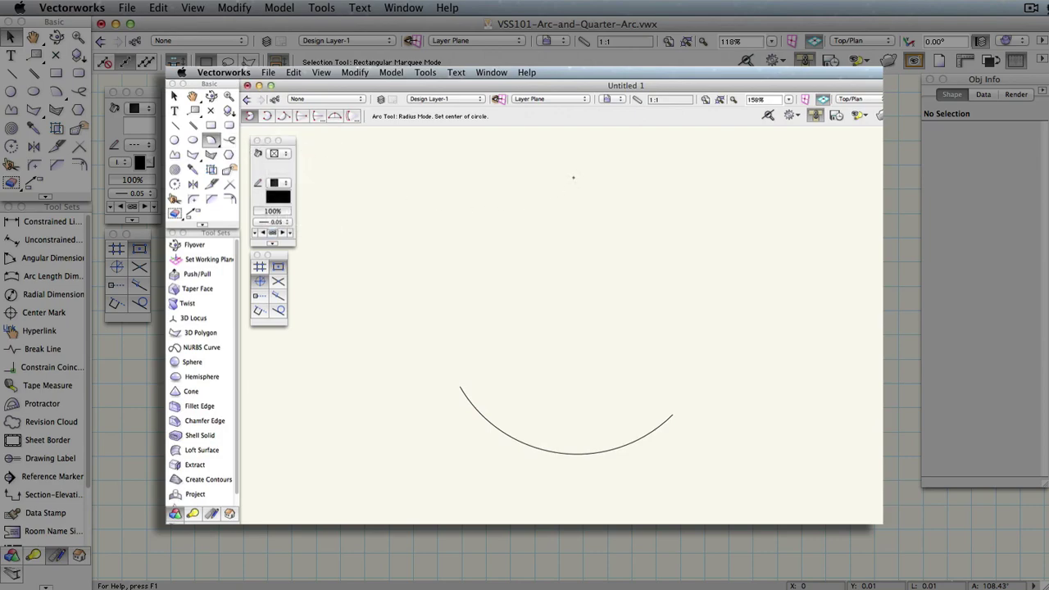
{"action": "left_click", "coordinate": [573, 176]}
{"action": "left_click", "coordinate": [494, 280]}
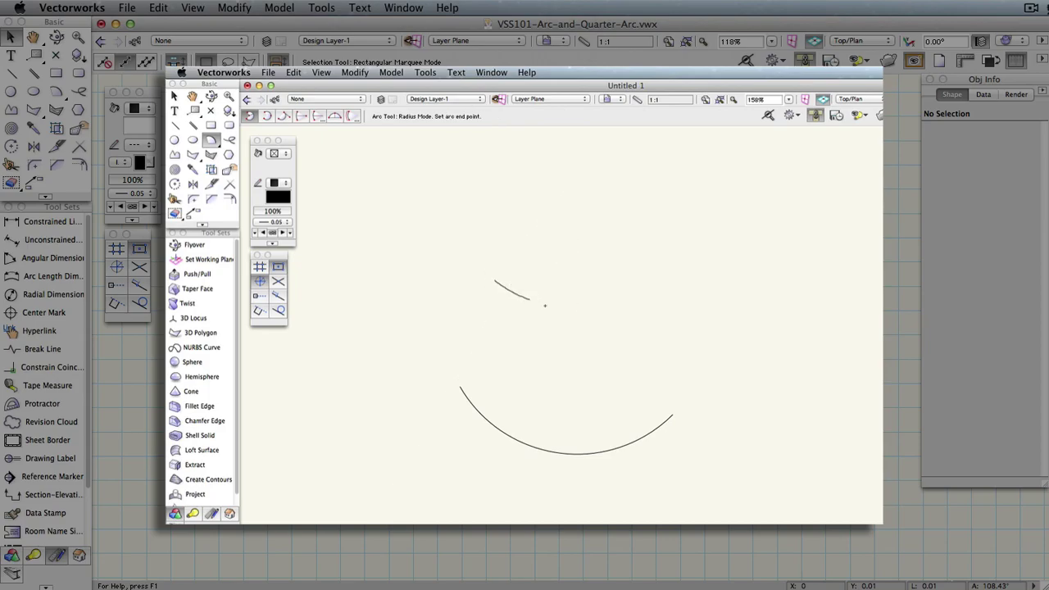
{"action": "left_click", "coordinate": [662, 296]}
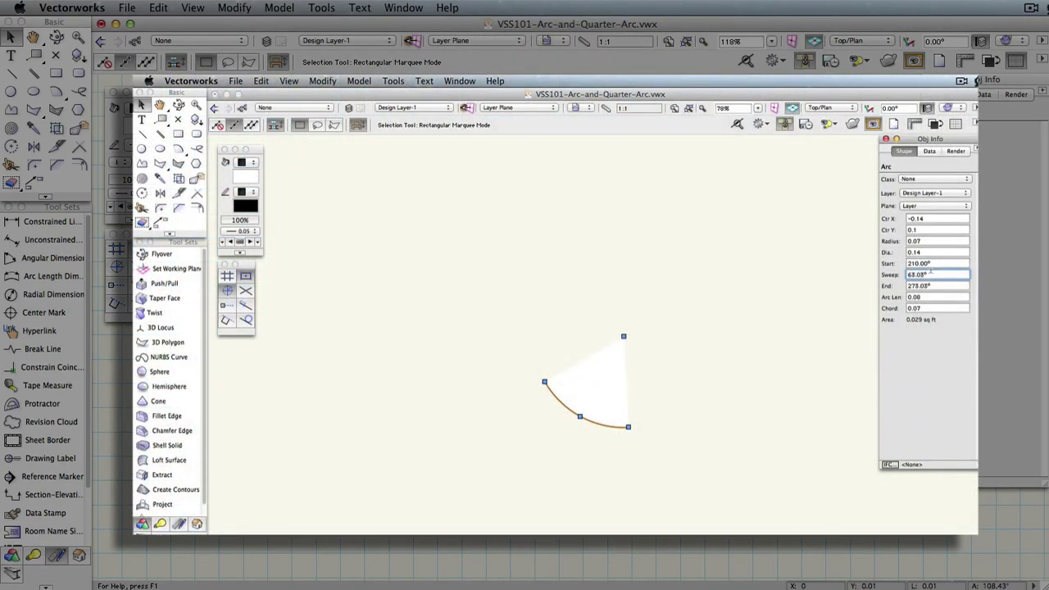
Step: Change the arc's sweep to 110° in the Object Info palette
{"action": "double_click", "coordinate": [931, 274]}
{"action": "type", "text": "110"}
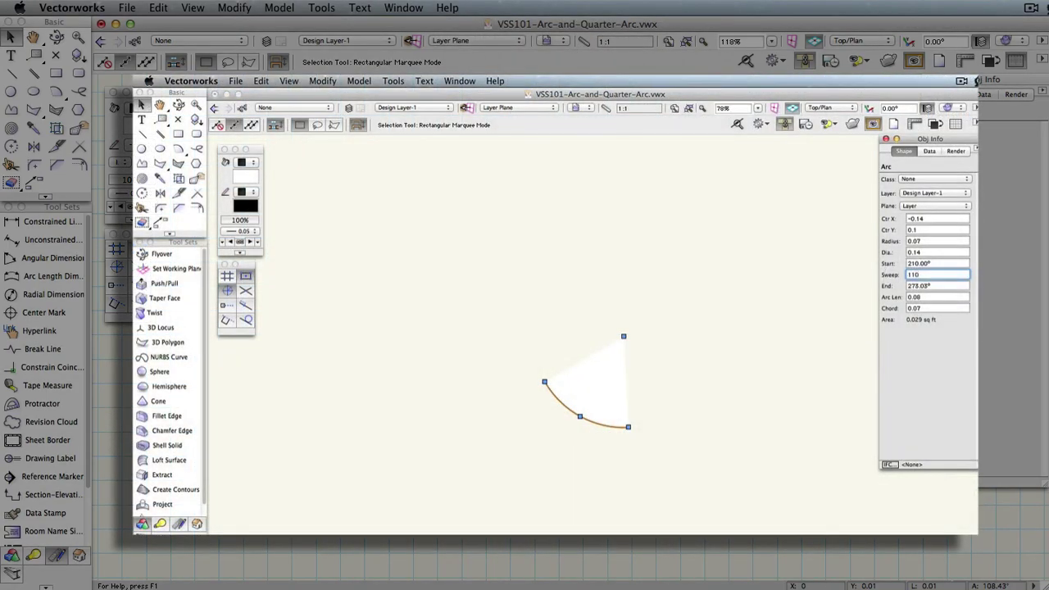
{"action": "key", "text": "Return"}
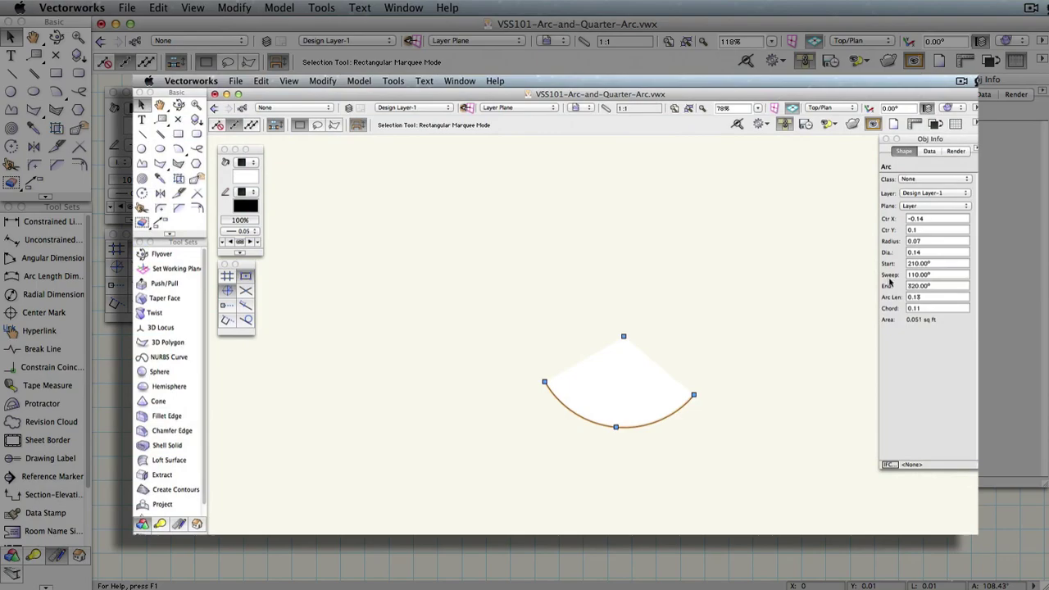
Step: Set the arc's length to 0.08 and its radius to 0.13
{"action": "double_click", "coordinate": [911, 297]}
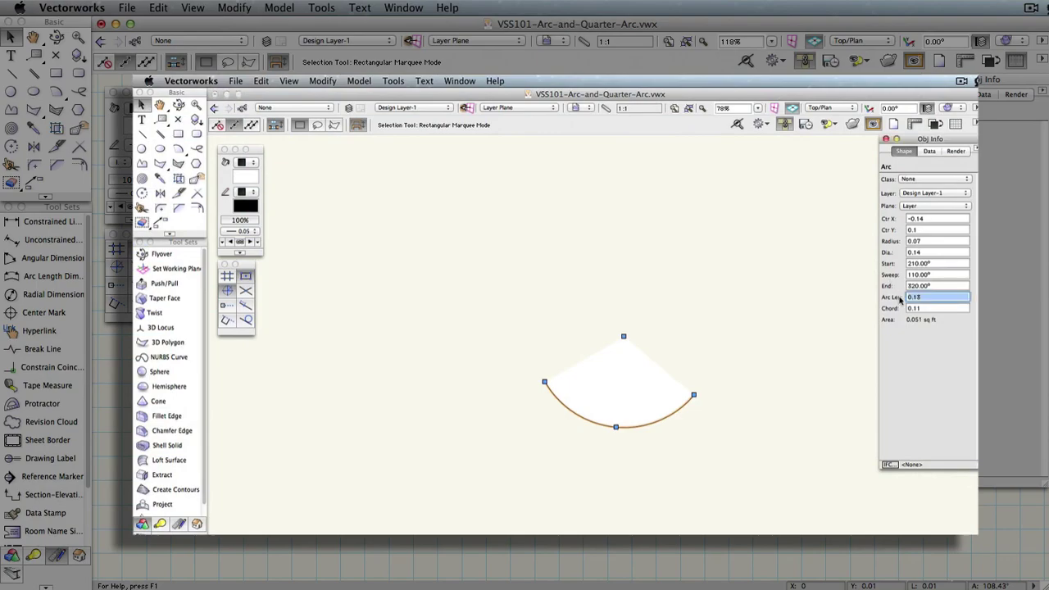
{"action": "key", "text": "BackSpace"}
{"action": "type", "text": "0.08"}
{"action": "key", "text": "Return"}
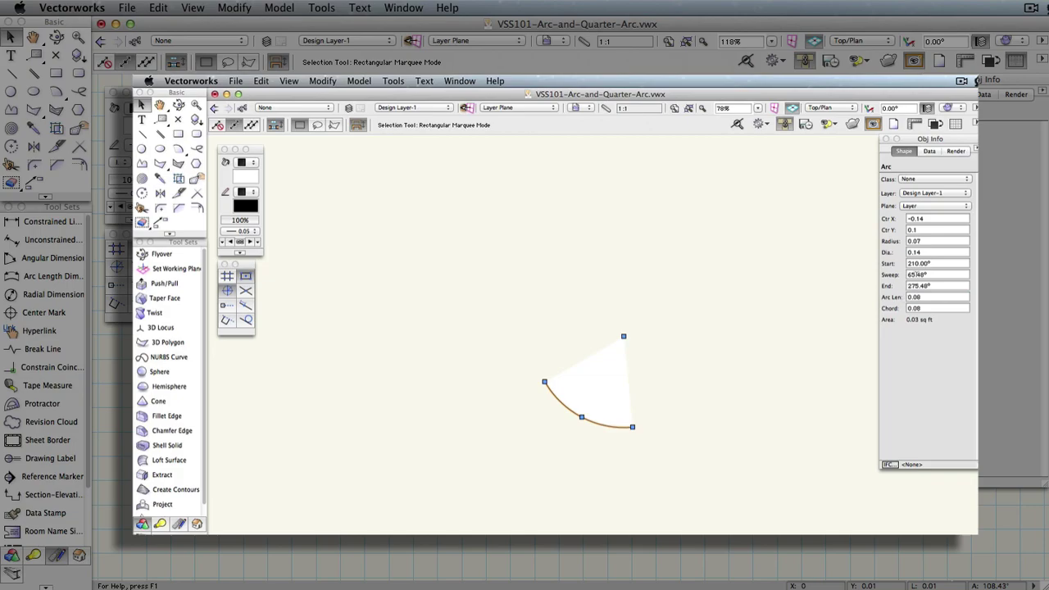
{"action": "double_click", "coordinate": [935, 241]}
{"action": "key", "text": "BackSpace"}
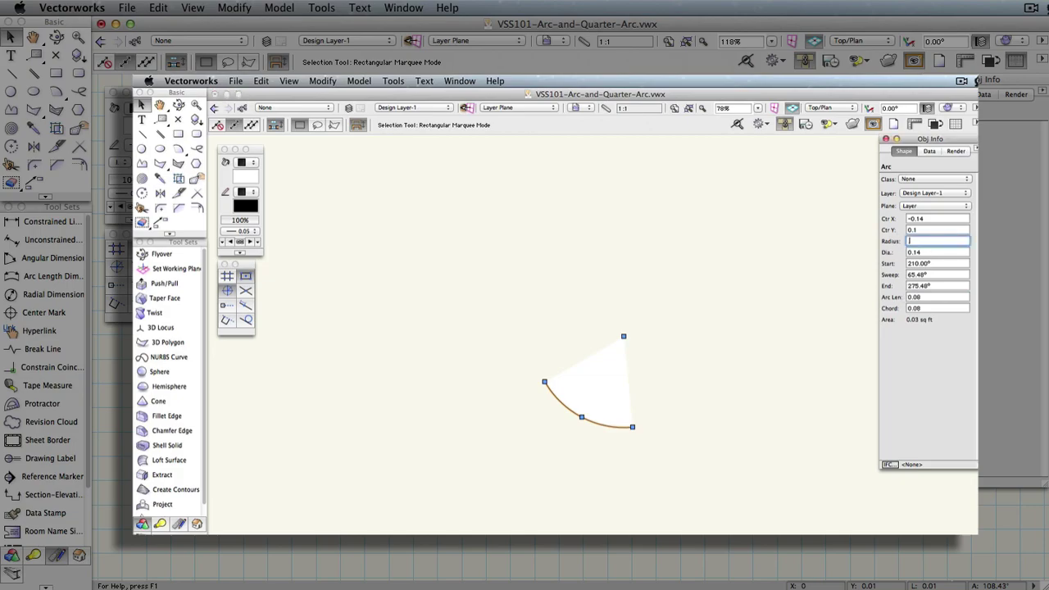
{"action": "type", "text": ".13"}
{"action": "key", "text": "Return"}
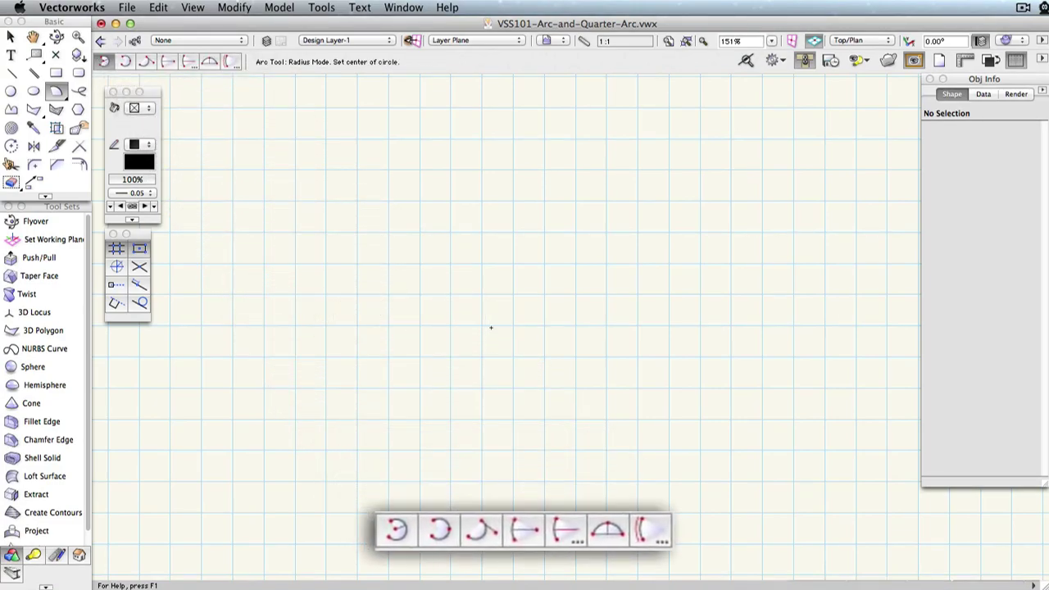
Step: Draw a 90° radius-mode arc starting above its centre and ending to its right
{"action": "left_click", "coordinate": [576, 326]}
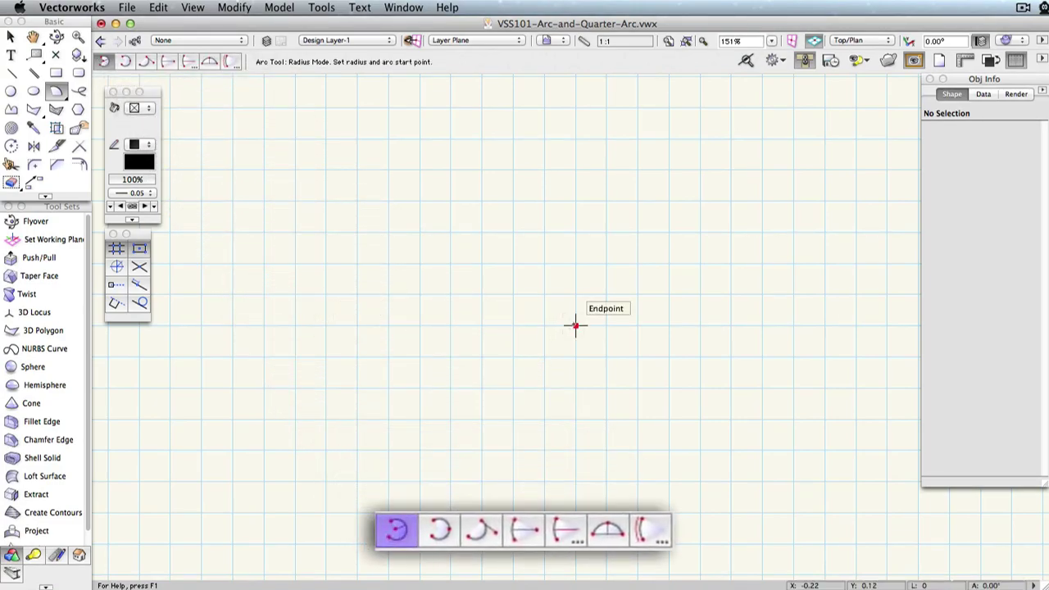
{"action": "left_click", "coordinate": [575, 231]}
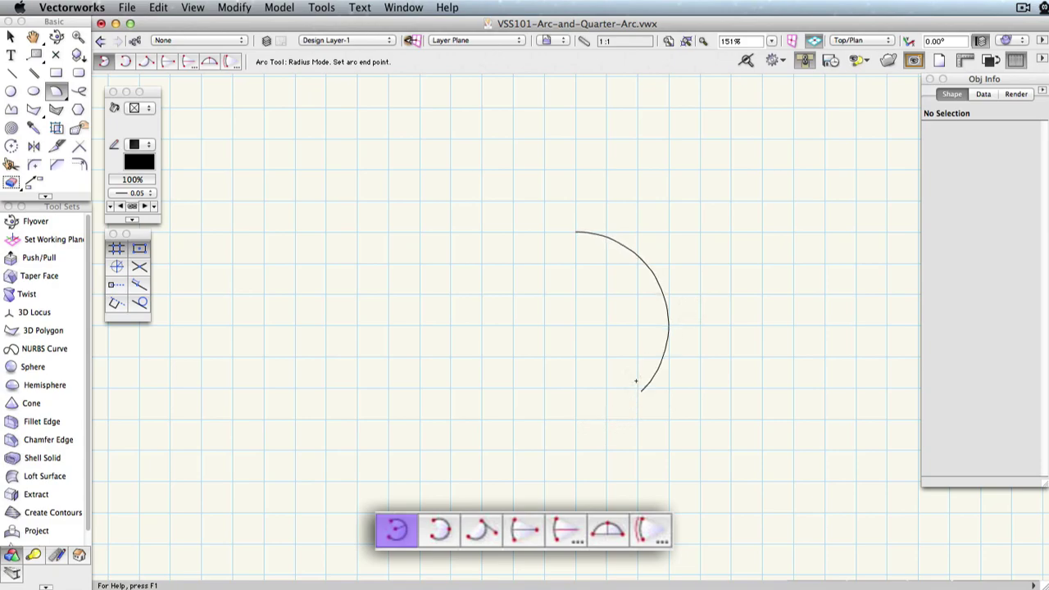
{"action": "left_click", "coordinate": [669, 324]}
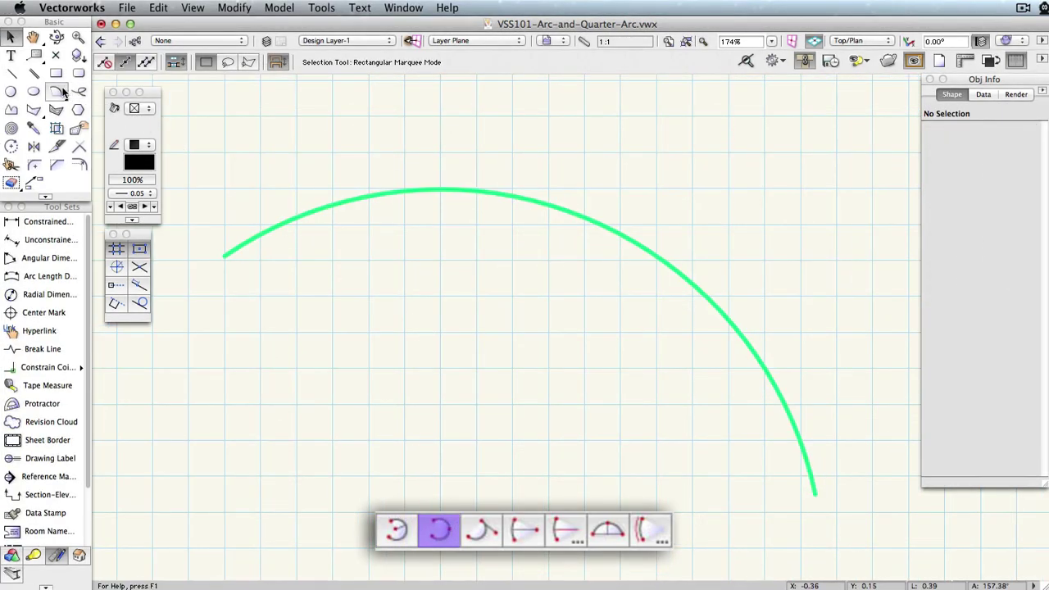
Step: Draw a Three Points arc along the green guide curve, from its left end to lower-right end
{"action": "left_click", "coordinate": [58, 86]}
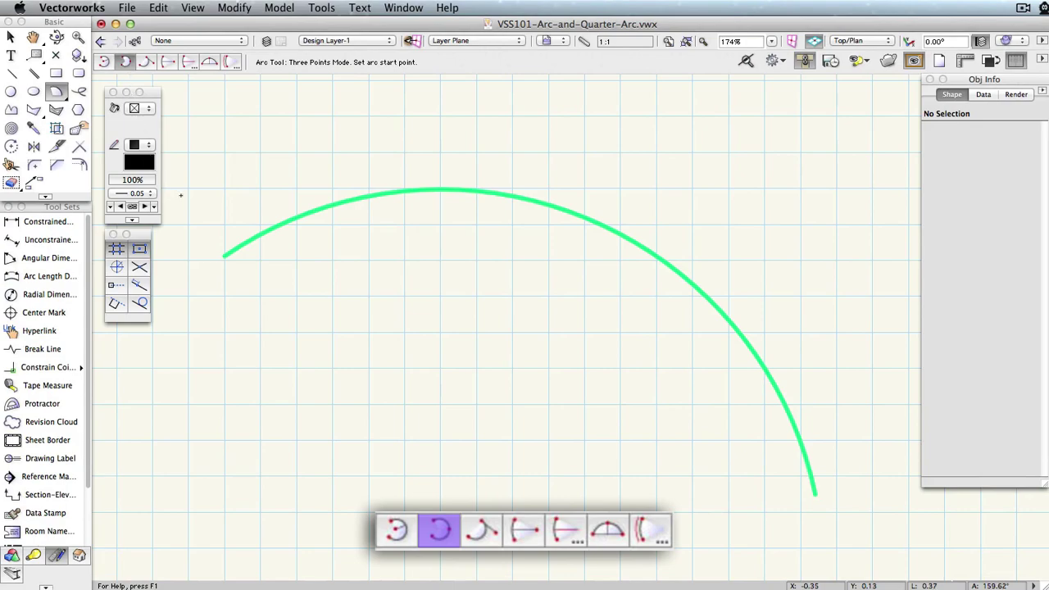
{"action": "left_click", "coordinate": [225, 256]}
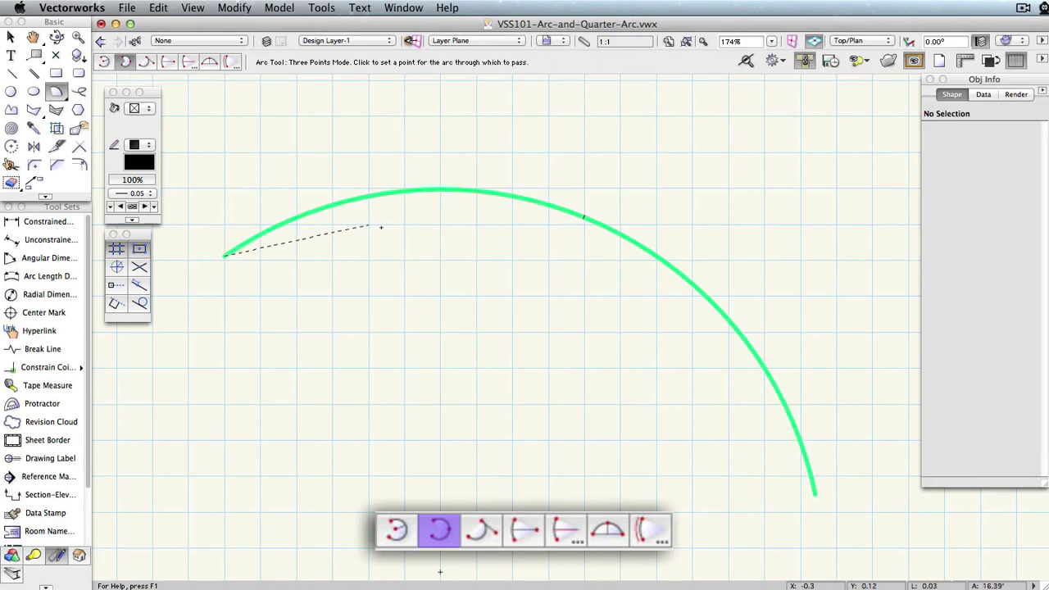
{"action": "left_click", "coordinate": [601, 225]}
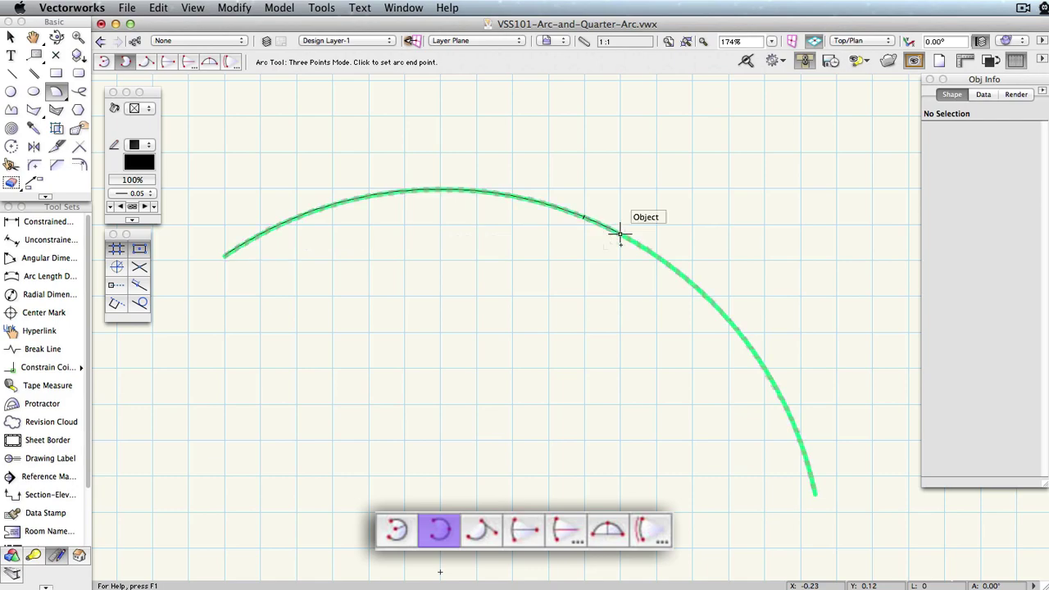
{"action": "left_click", "coordinate": [813, 494]}
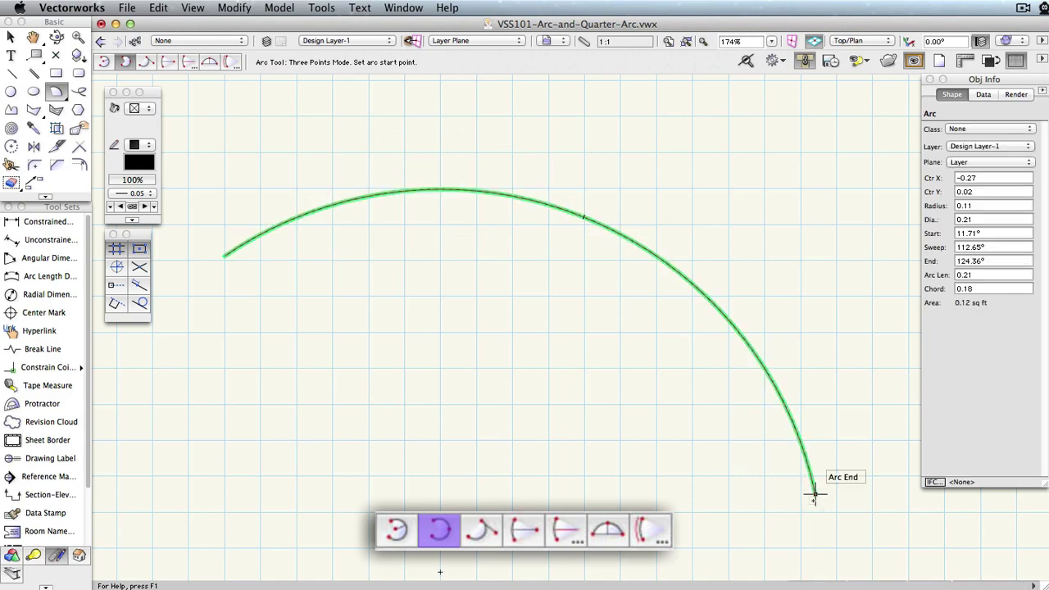
{"action": "key", "text": "x"}
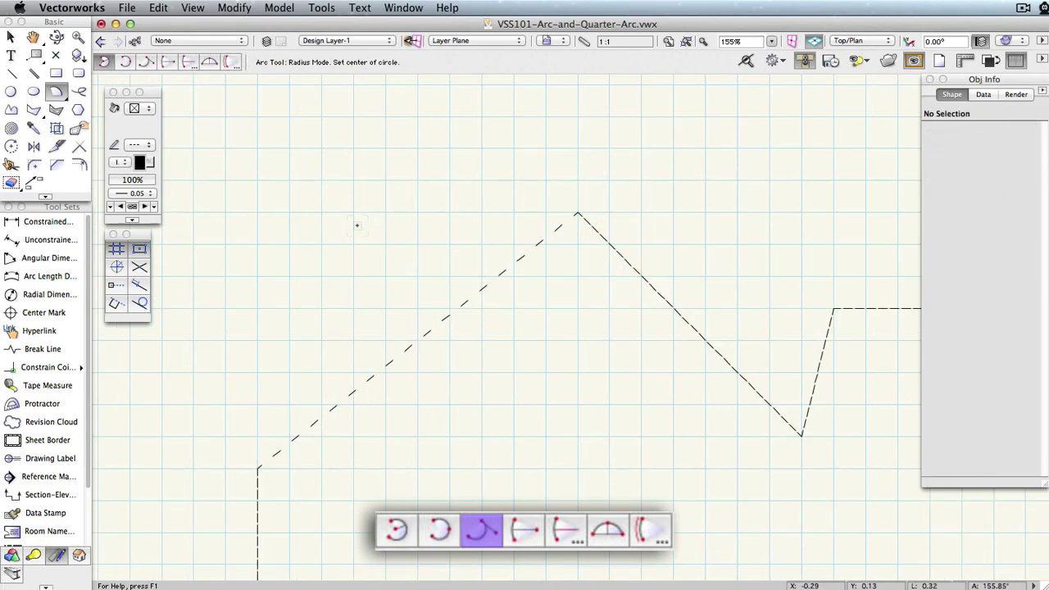
Step: Draw a Tangent to Line arc from the slanted line's midpoint, curving up to the upper left
{"action": "left_click", "coordinate": [147, 63]}
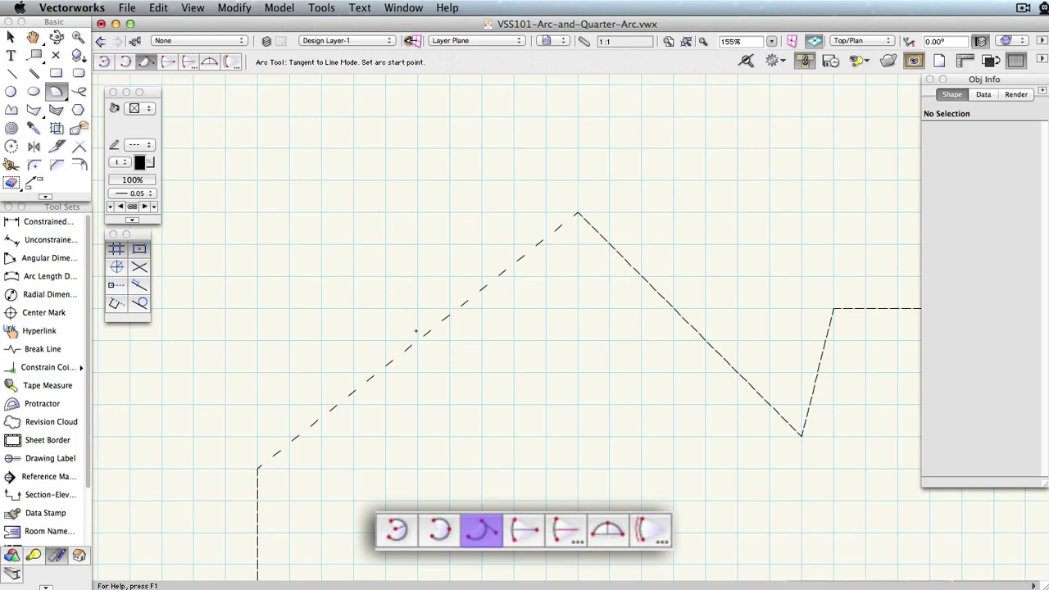
{"action": "left_click", "coordinate": [417, 340]}
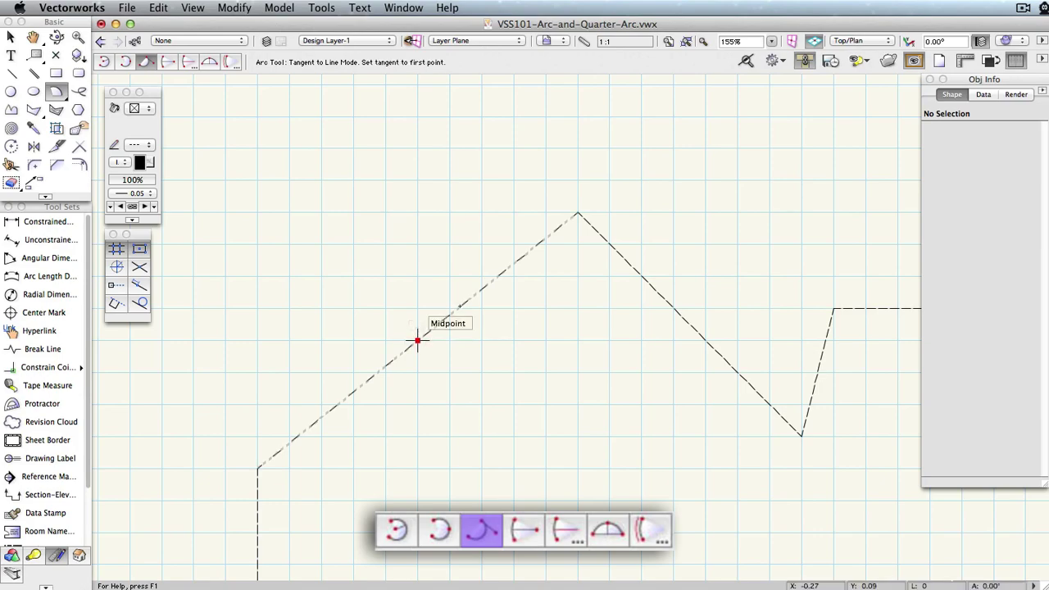
{"action": "left_click", "coordinate": [578, 213]}
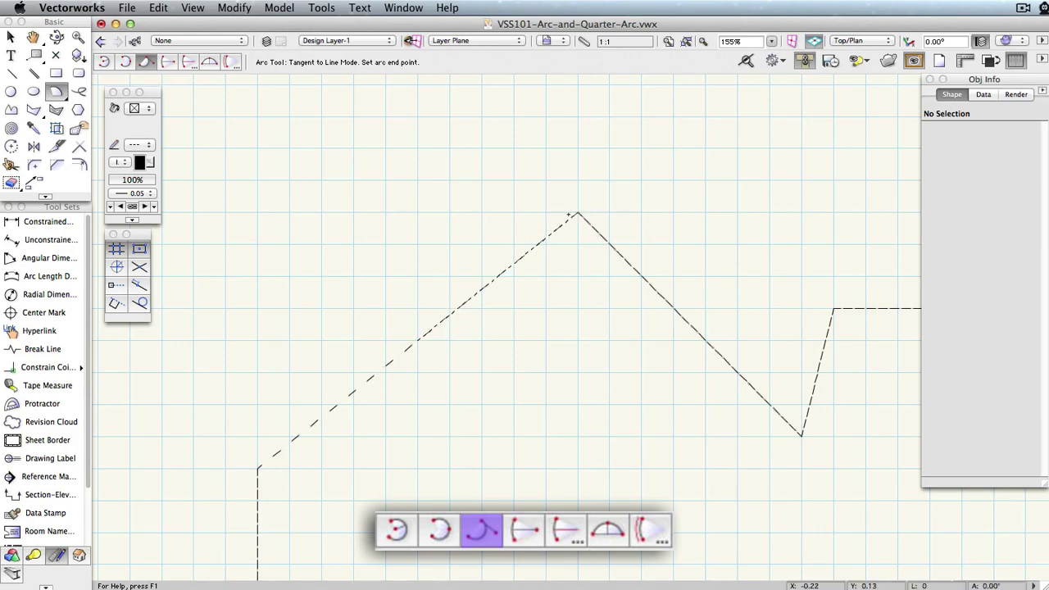
{"action": "left_click", "coordinate": [355, 120]}
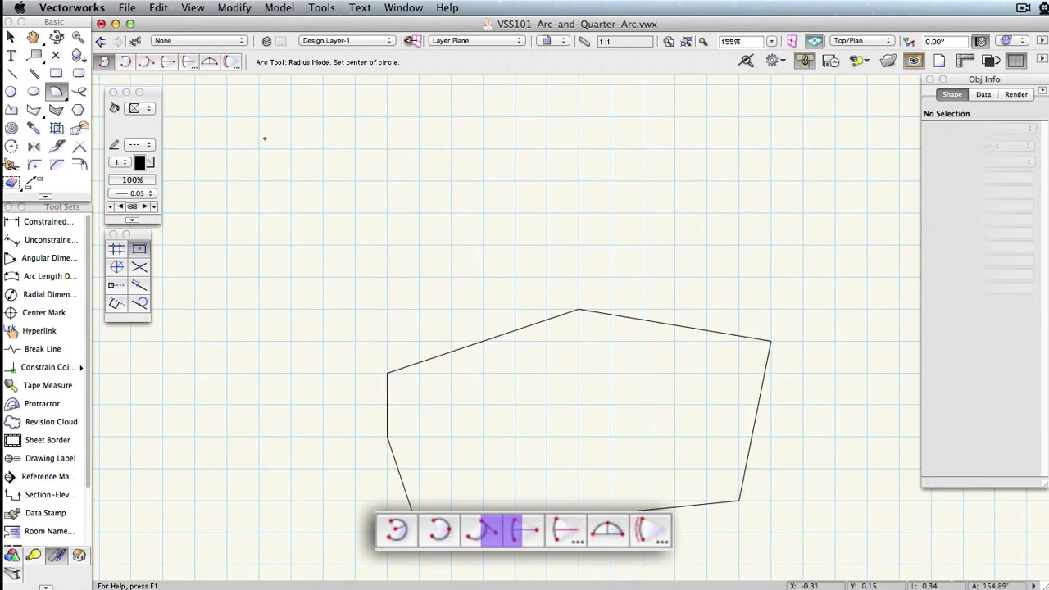
{"action": "left_click", "coordinate": [167, 62]}
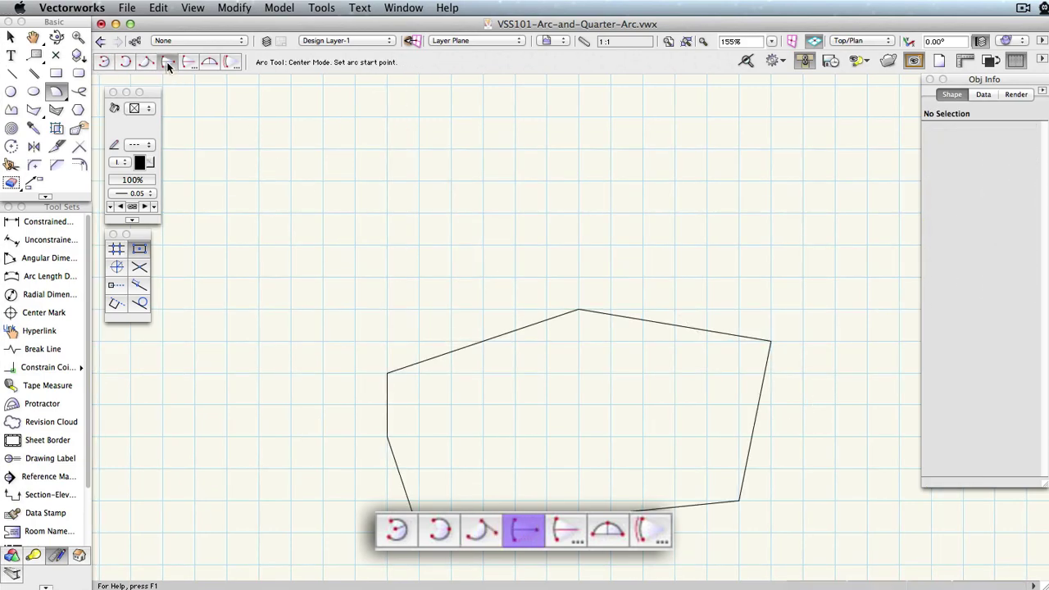
{"action": "left_click", "coordinate": [387, 373]}
{"action": "left_click", "coordinate": [578, 310]}
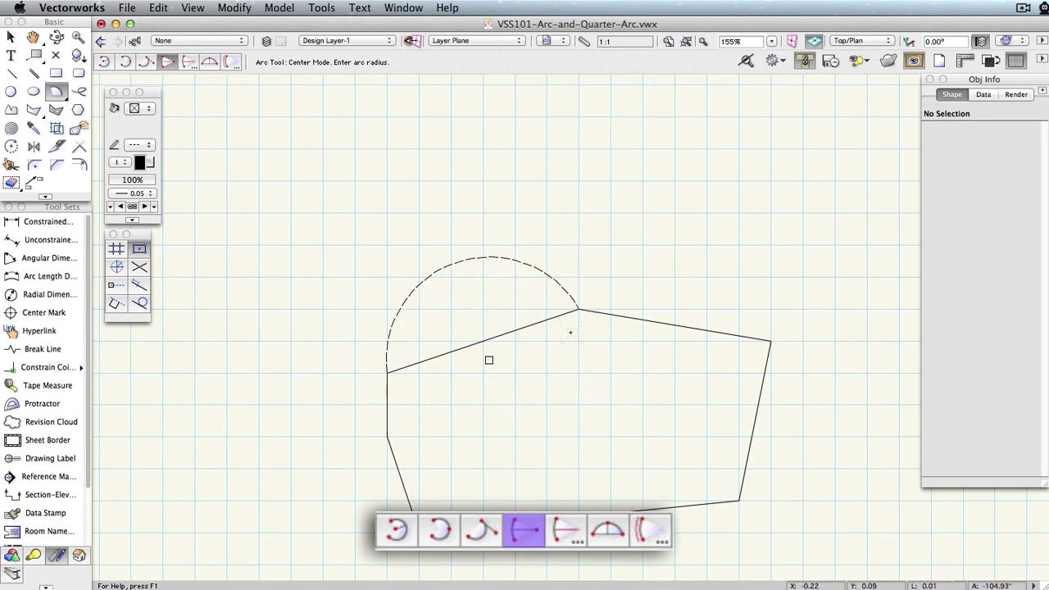
{"action": "left_click", "coordinate": [597, 366]}
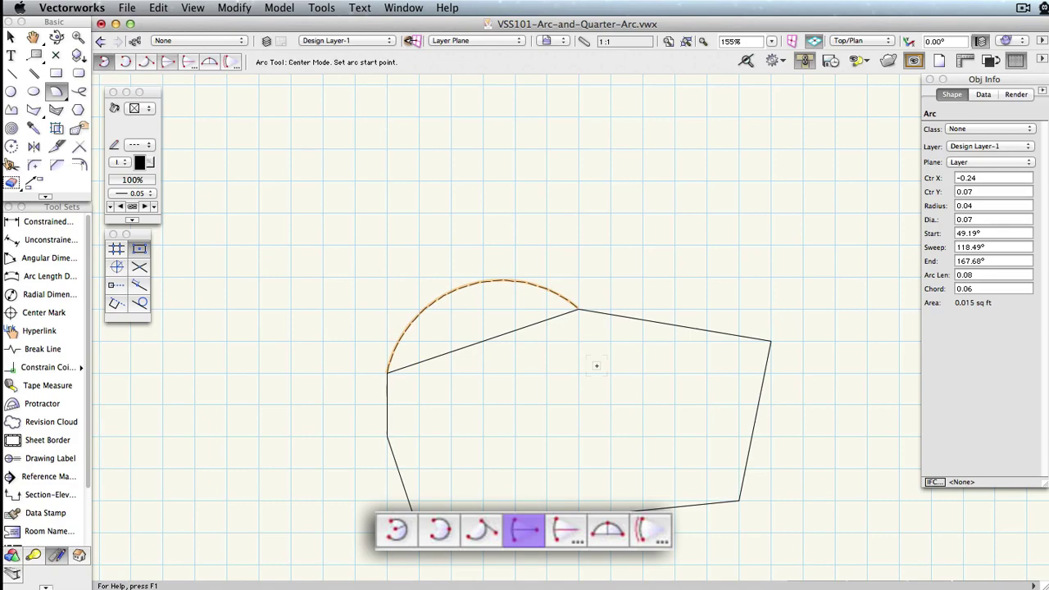
{"action": "key", "text": "u"}
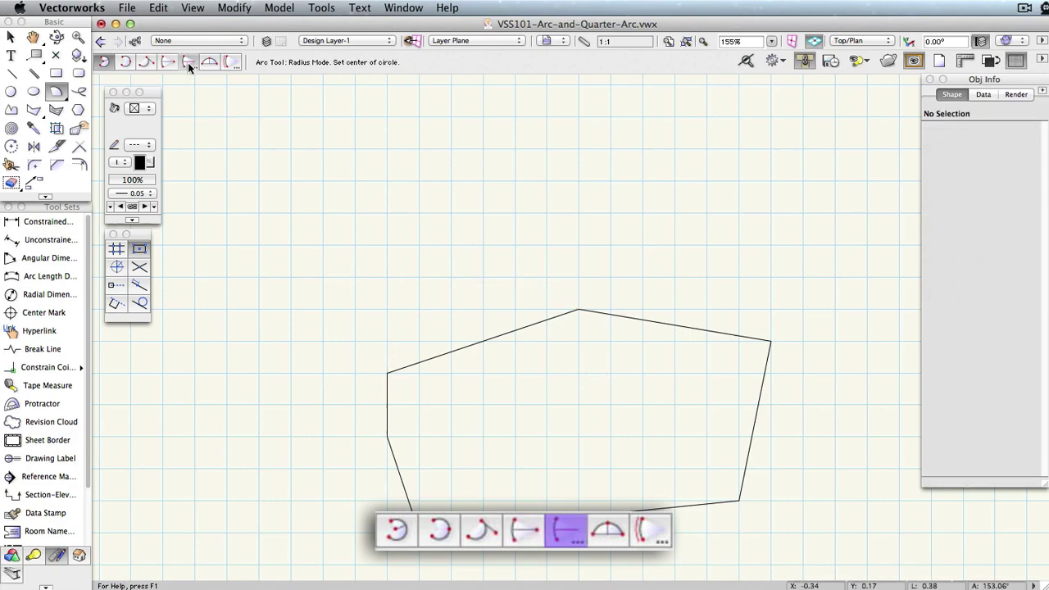
Step: Draw a Specified Radius arc of 0.04 from the polygon's left corner to its top corner
{"action": "left_click", "coordinate": [188, 63]}
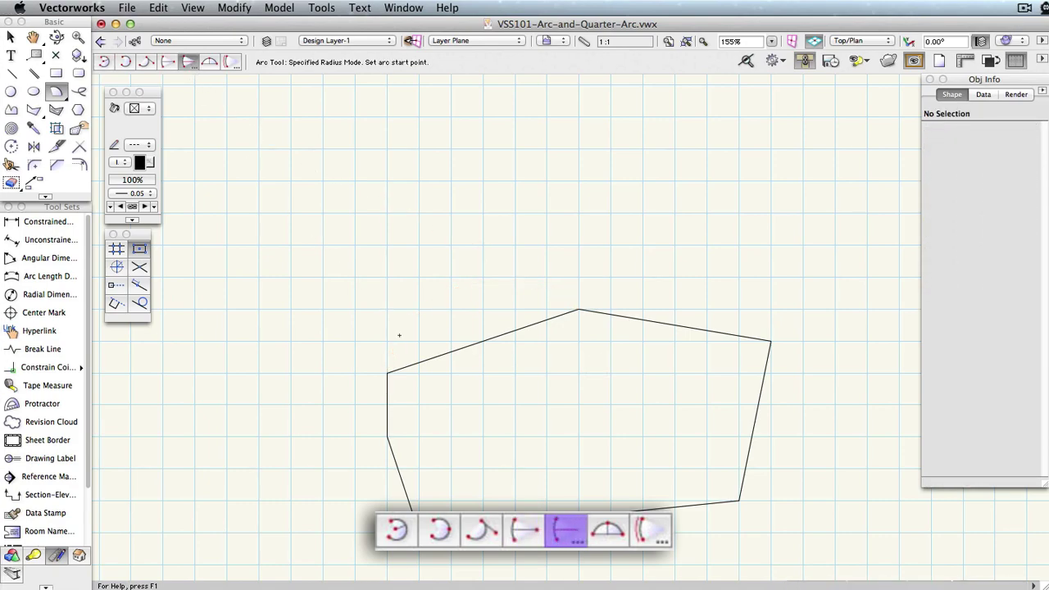
{"action": "left_click", "coordinate": [386, 369]}
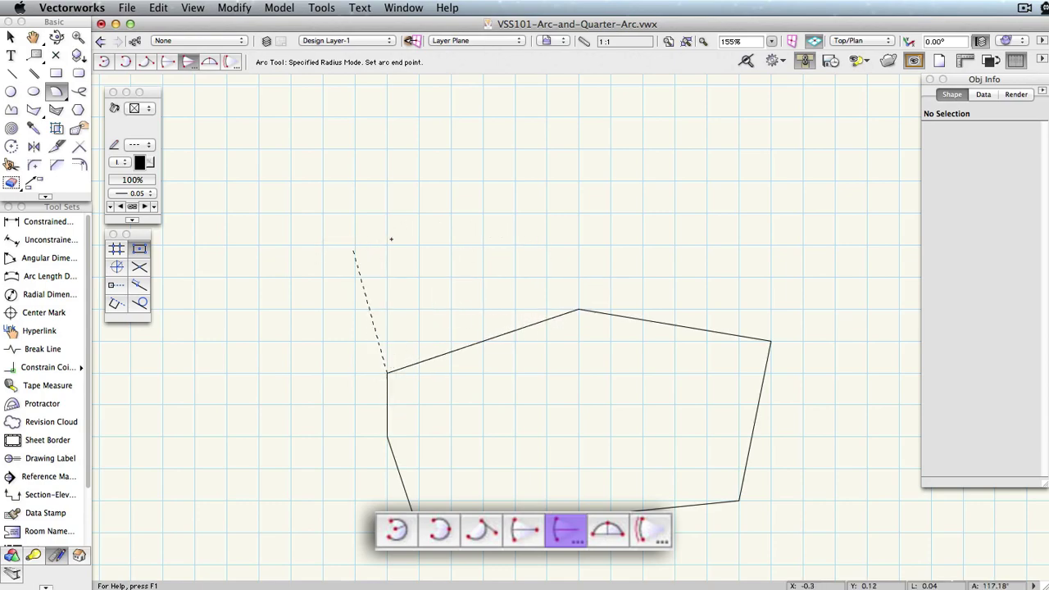
{"action": "left_click", "coordinate": [579, 309]}
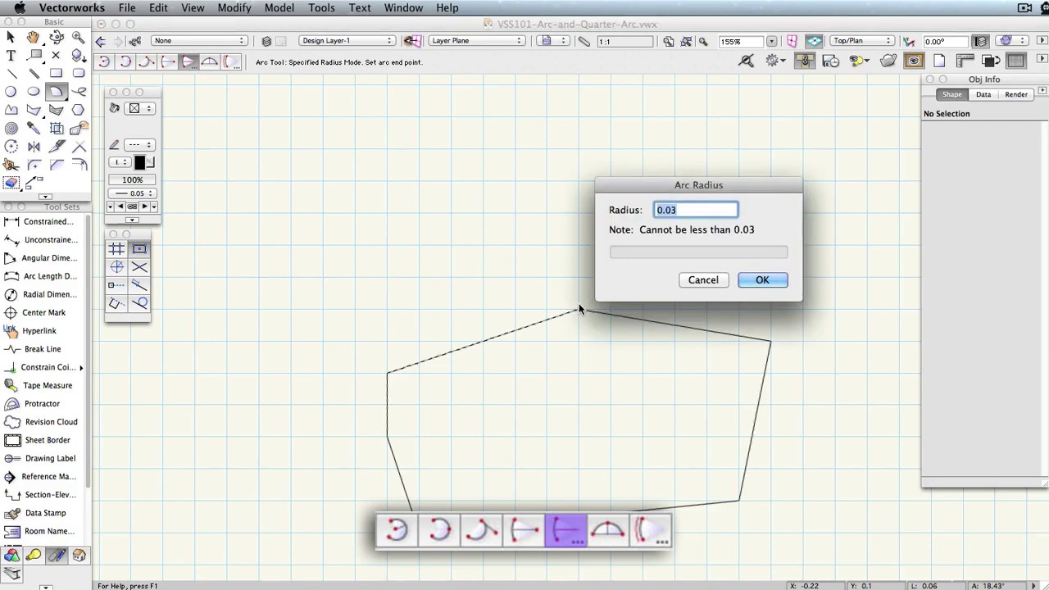
{"action": "type", "text": ".04"}
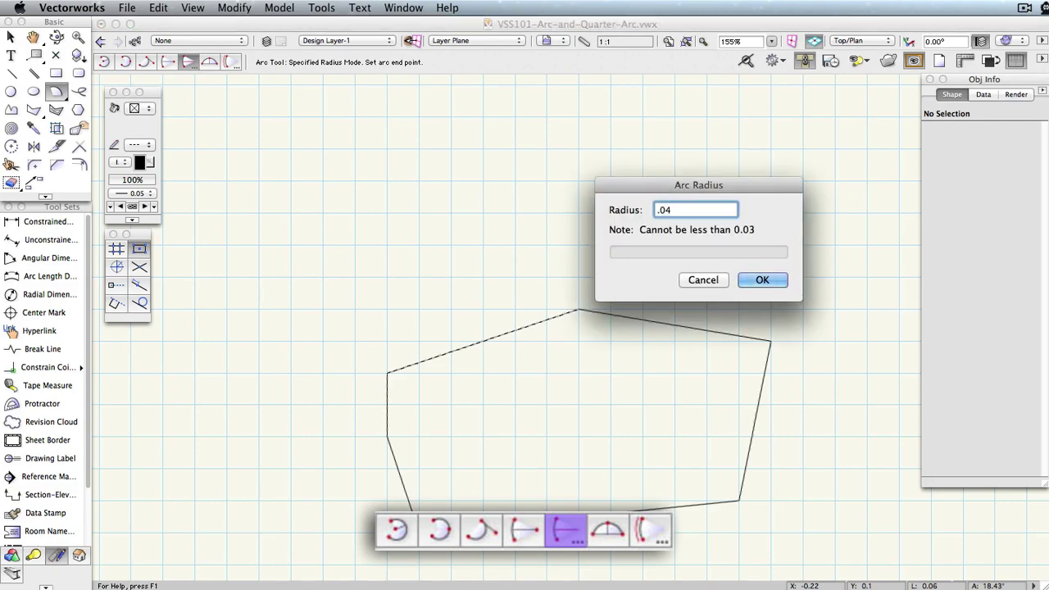
{"action": "left_click", "coordinate": [745, 280]}
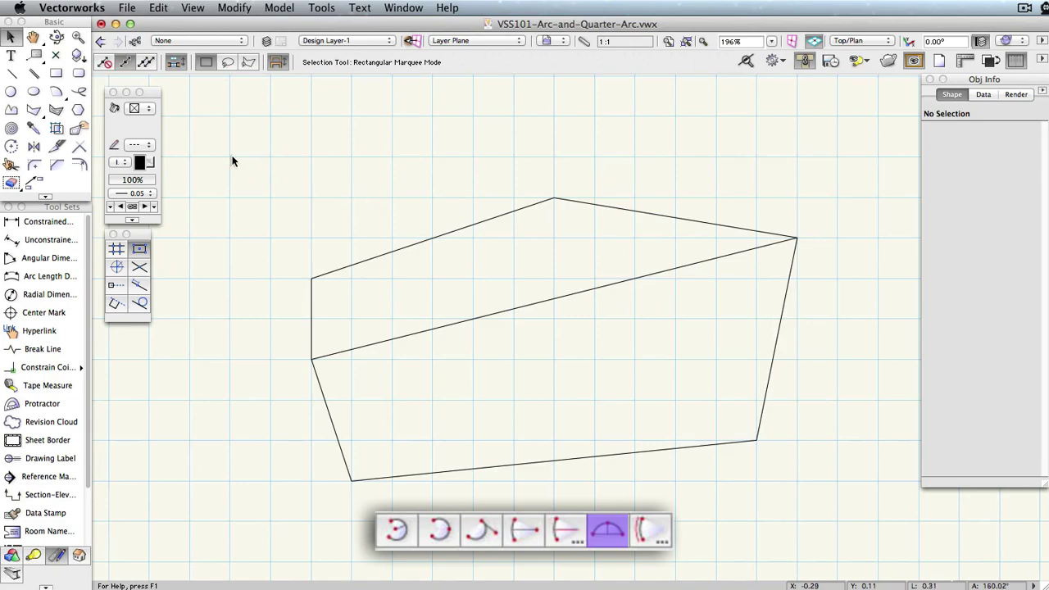
Step: Draw a Point on Arc arc from bottom-left to bottom-right corner through a diagonal-line point
{"action": "left_click", "coordinate": [55, 91]}
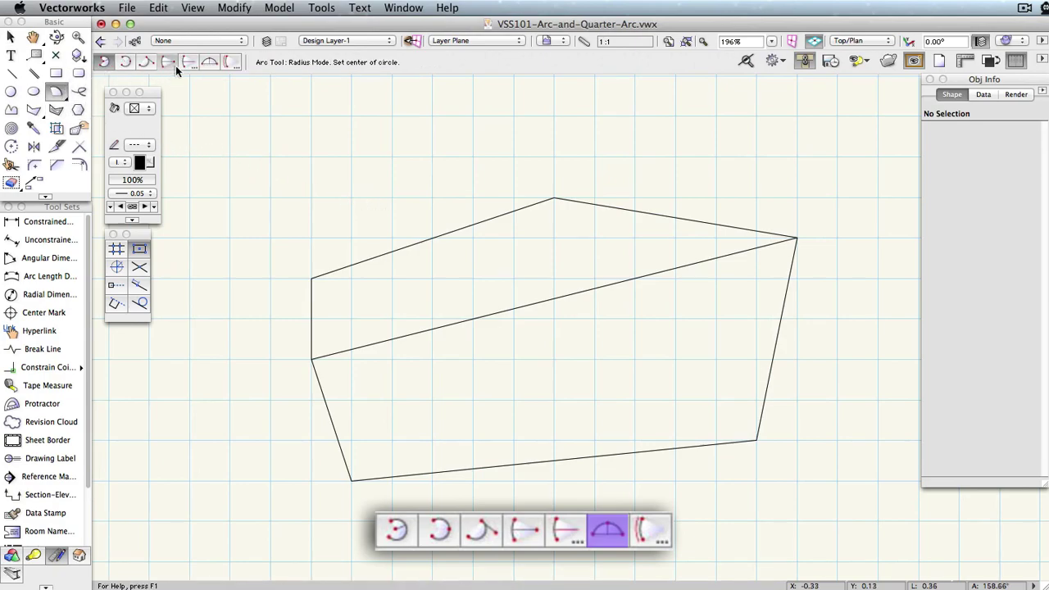
{"action": "left_click", "coordinate": [209, 61]}
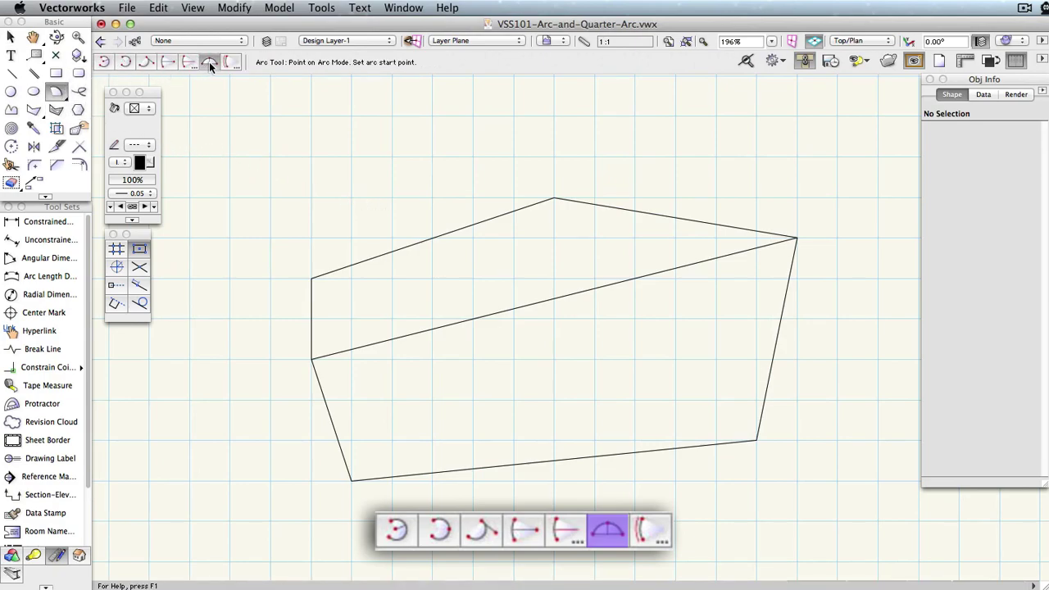
{"action": "left_click", "coordinate": [352, 481]}
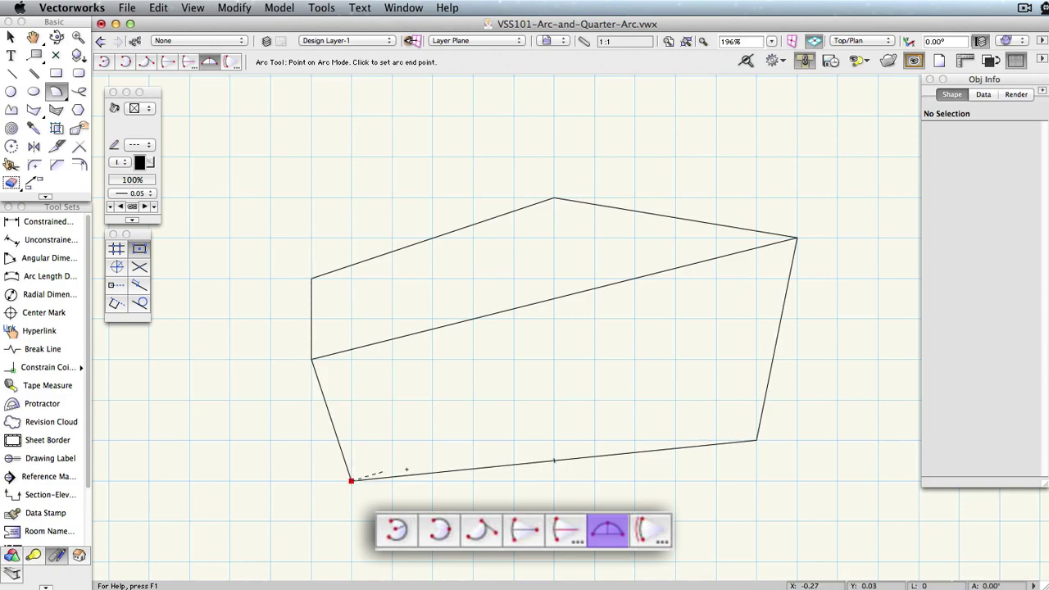
{"action": "left_click", "coordinate": [756, 441]}
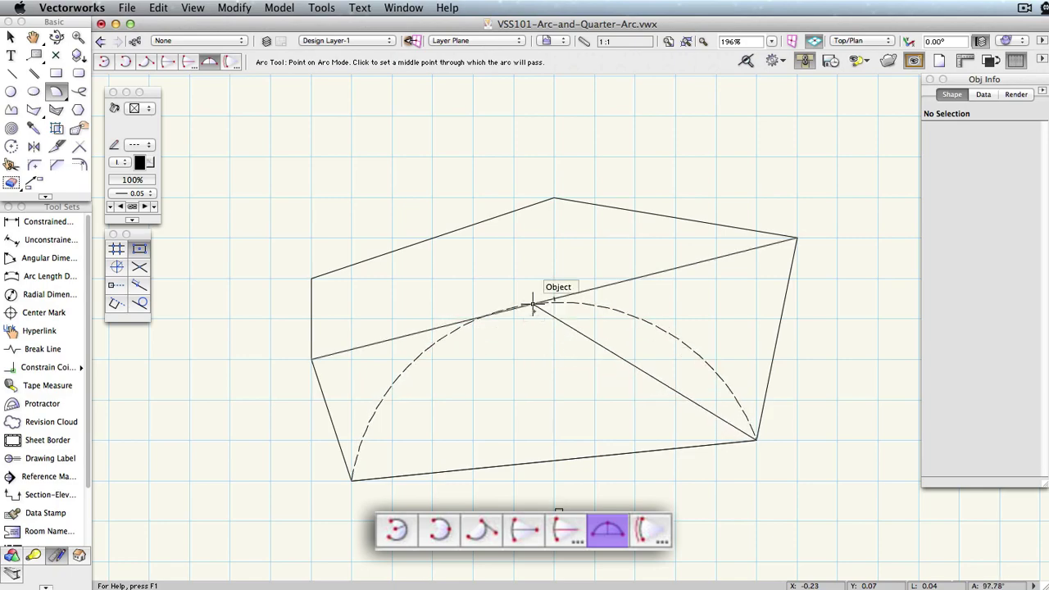
{"action": "left_click", "coordinate": [499, 312]}
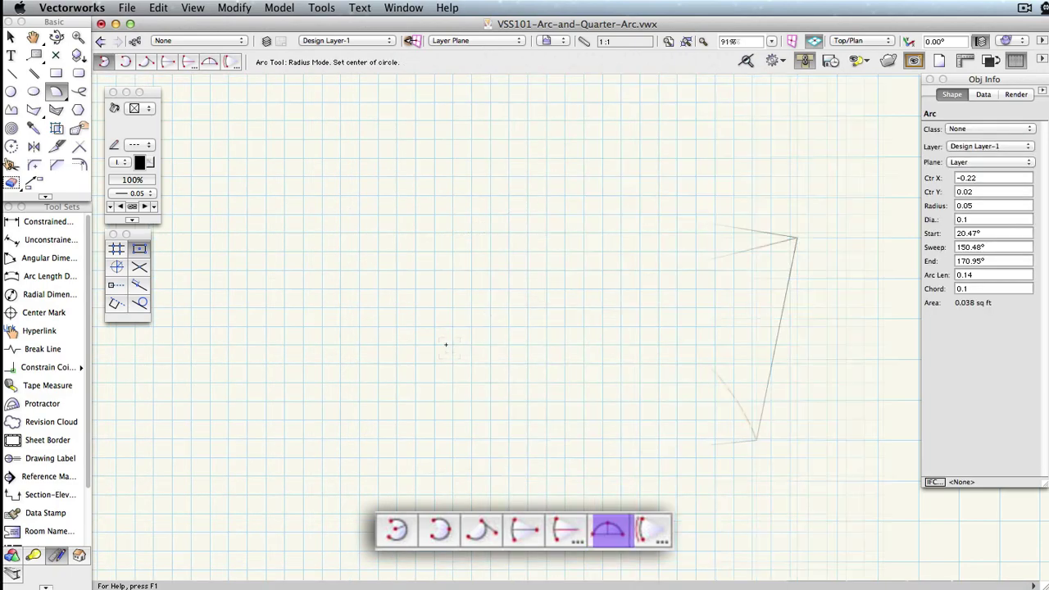
Step: Draw a half-circle arc between two points in Arc Length mode, accepting the proposed length
{"action": "left_click", "coordinate": [231, 63]}
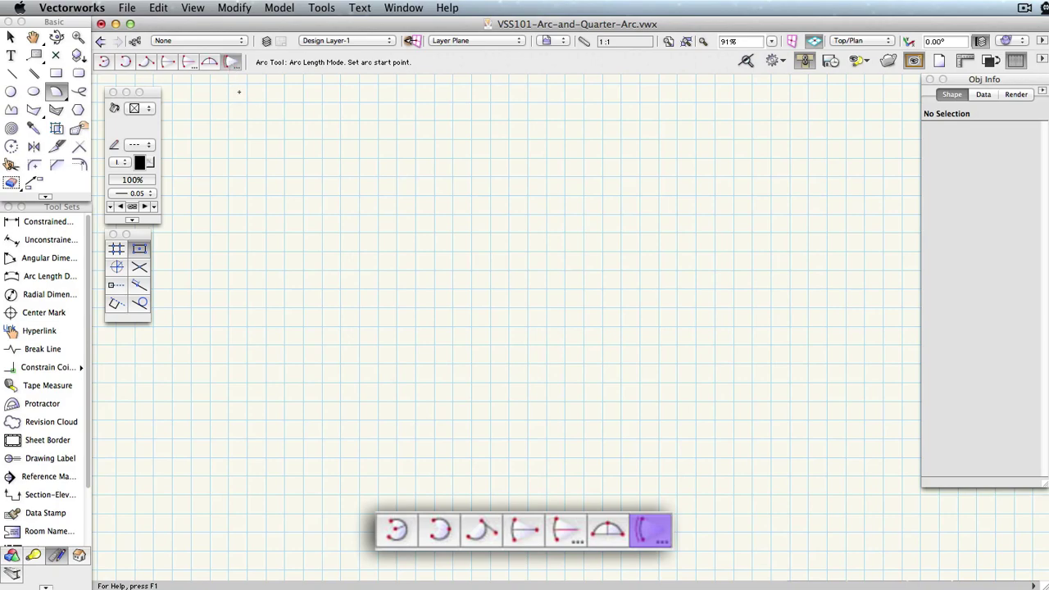
{"action": "left_click", "coordinate": [359, 327]}
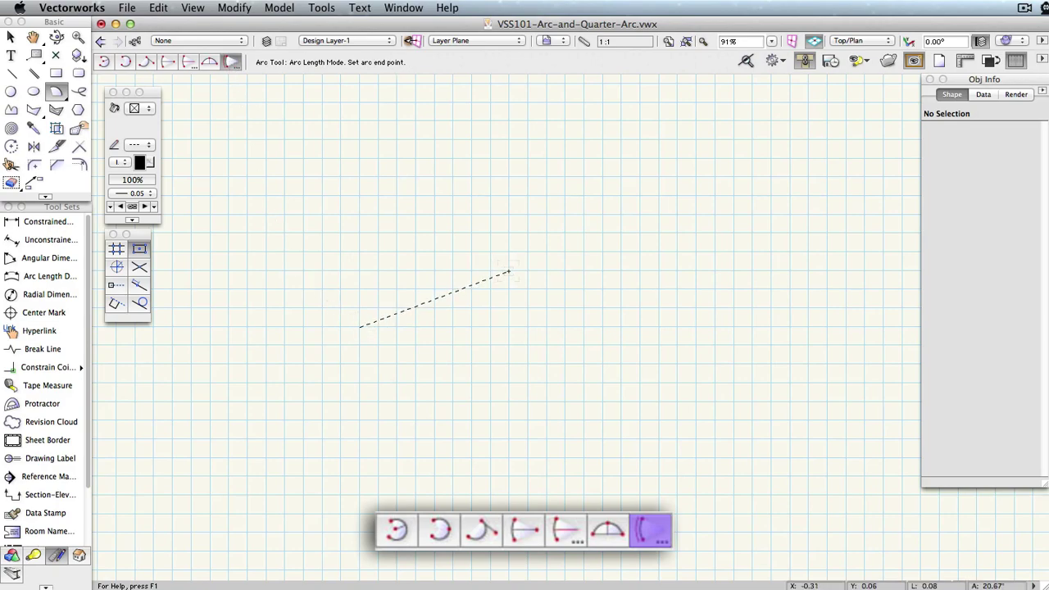
{"action": "left_click", "coordinate": [508, 272]}
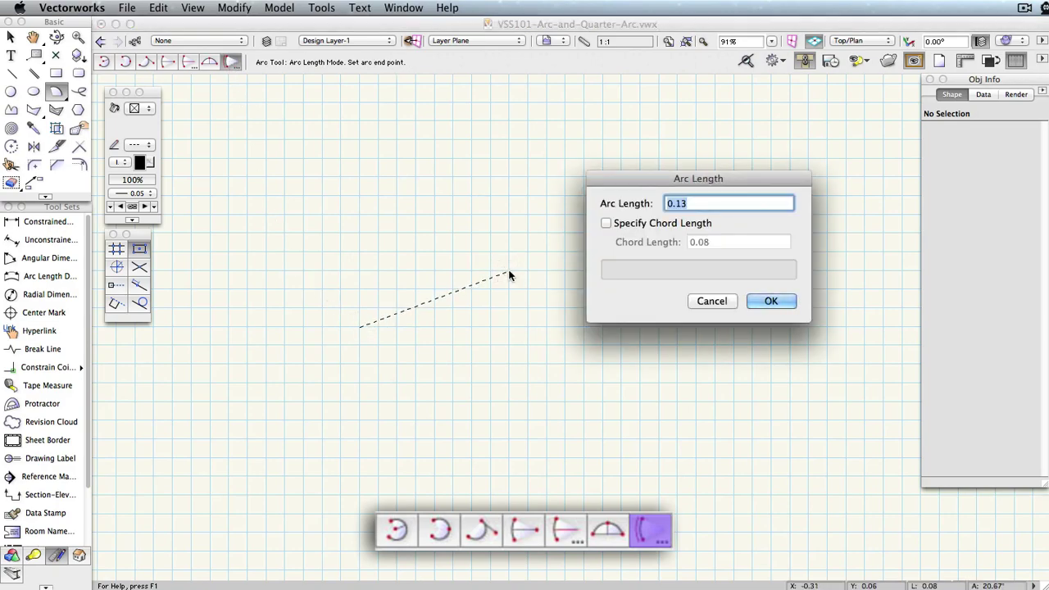
{"action": "left_click", "coordinate": [772, 303]}
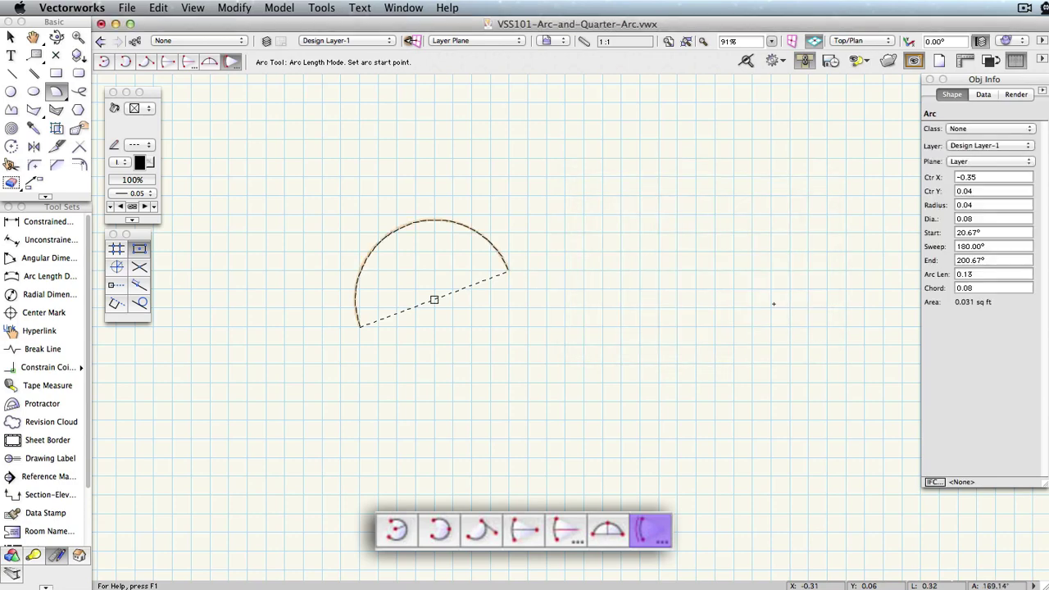
Step: Add three more arcs between the same endpoints with lengths 0.16, 0.19 and 0.13
{"action": "left_click", "coordinate": [359, 326]}
{"action": "left_click", "coordinate": [508, 271]}
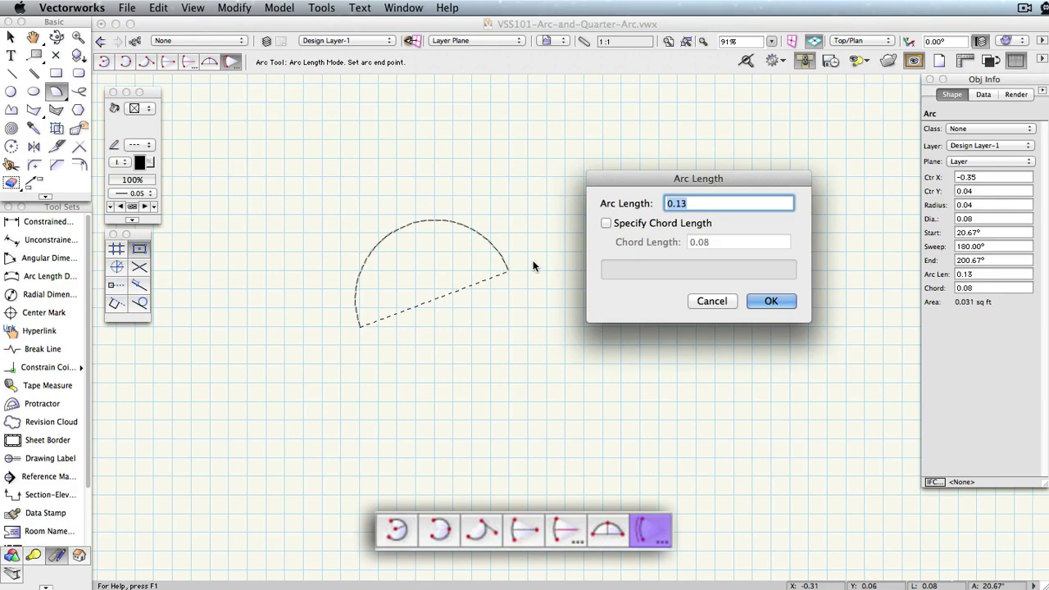
{"action": "key", "text": "BackSpace"}
{"action": "type", "text": ".16"}
{"action": "key", "text": "Return"}
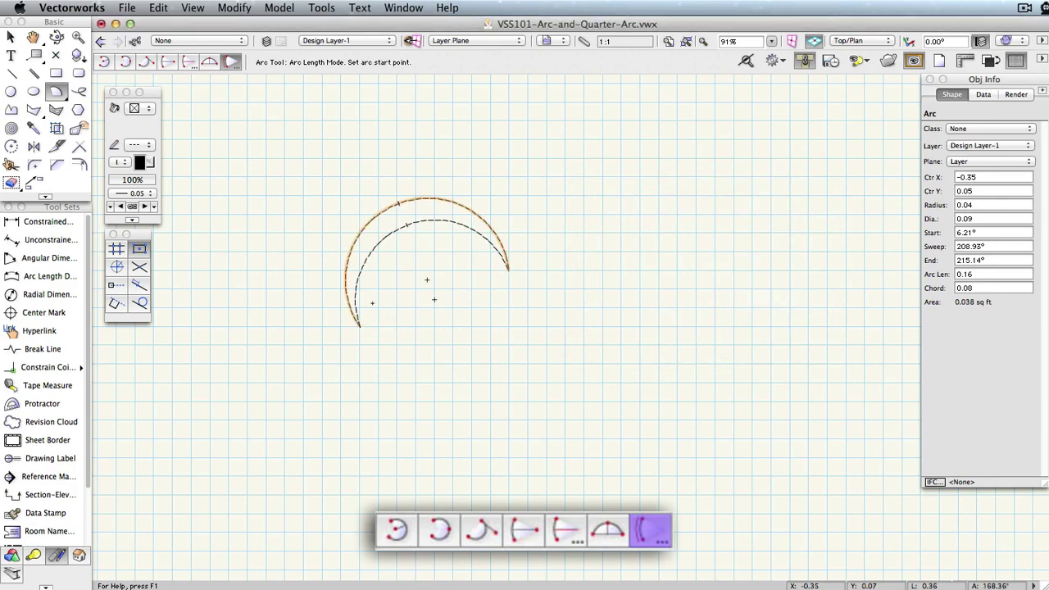
{"action": "left_click", "coordinate": [359, 325]}
{"action": "left_click", "coordinate": [508, 270]}
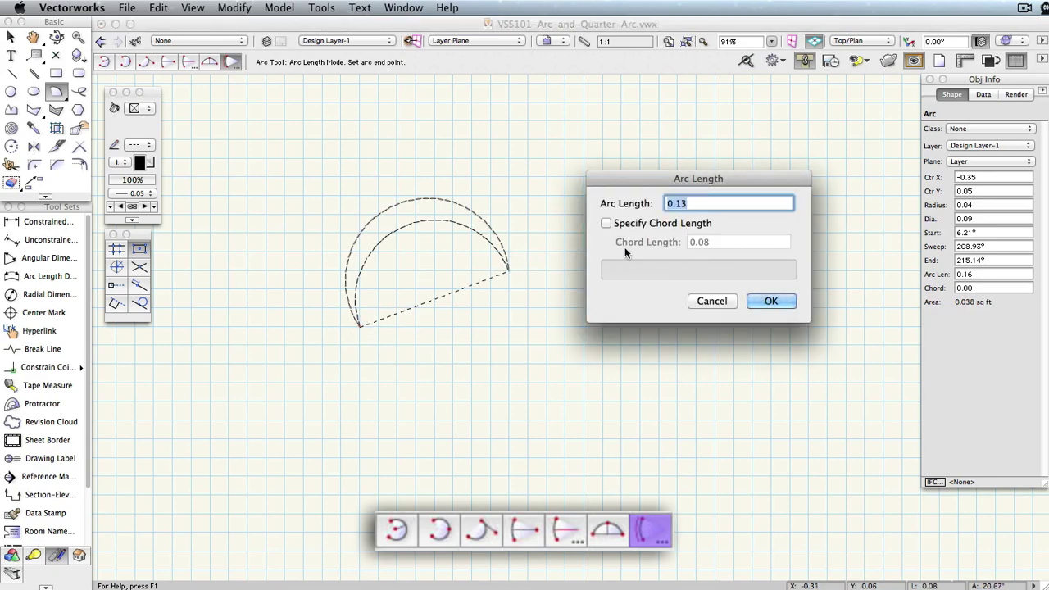
{"action": "key", "text": "BackSpace"}
{"action": "type", "text": ".19"}
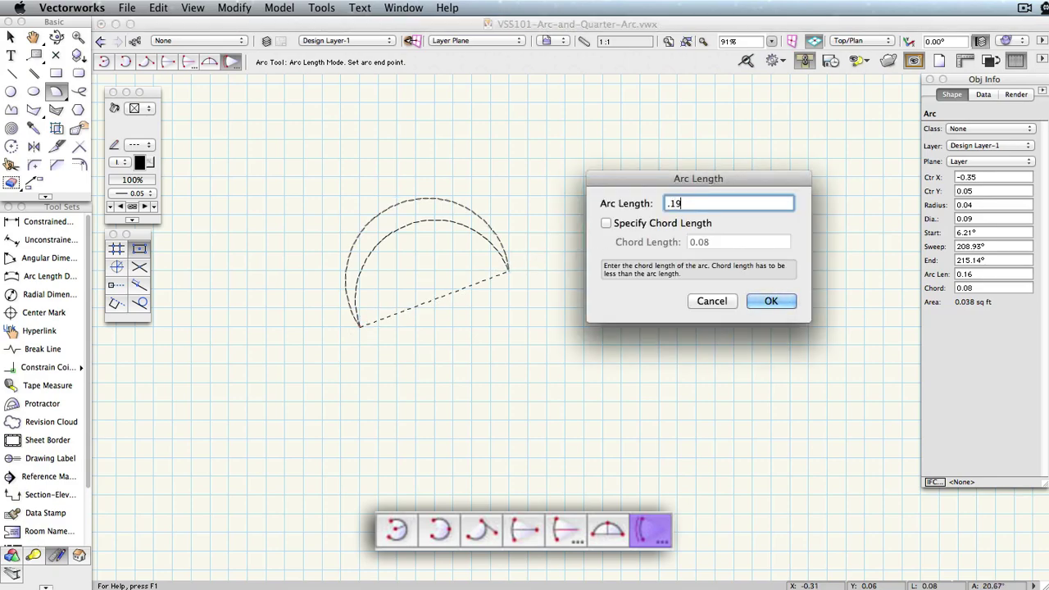
{"action": "key", "text": "Return"}
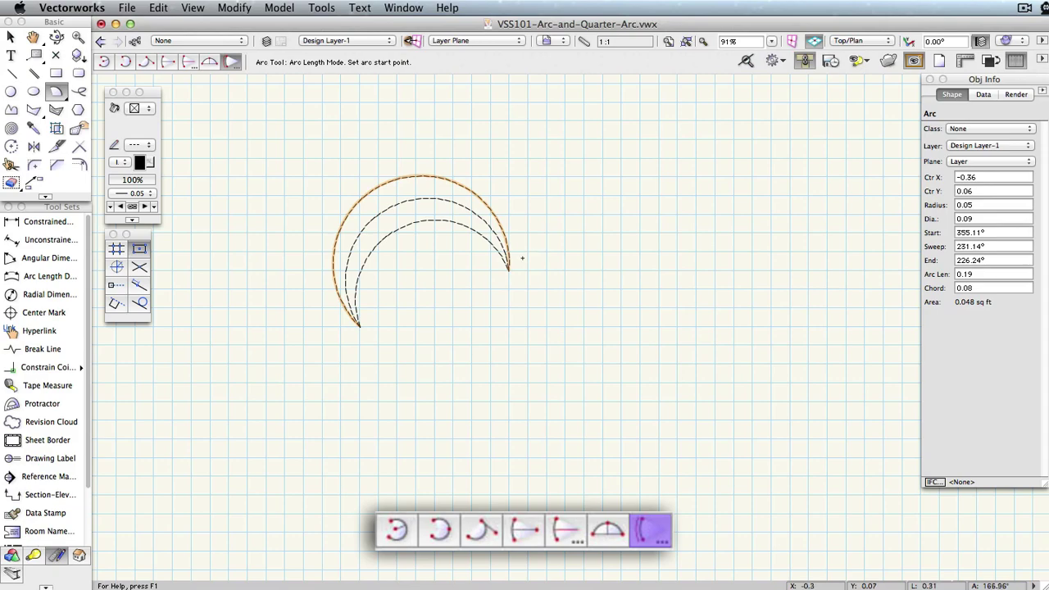
{"action": "left_click", "coordinate": [508, 269]}
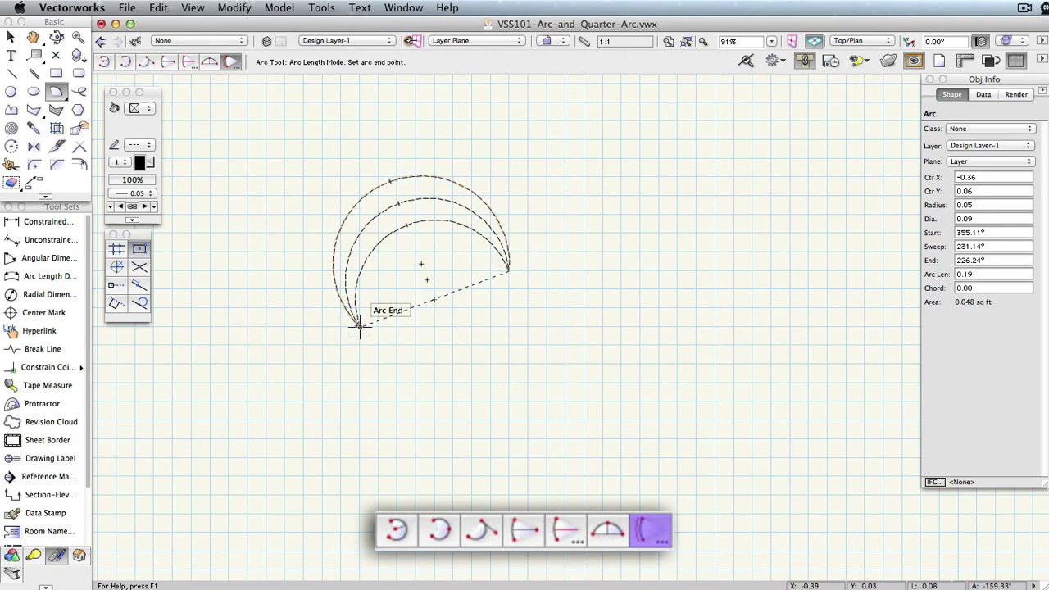
{"action": "left_click", "coordinate": [358, 325]}
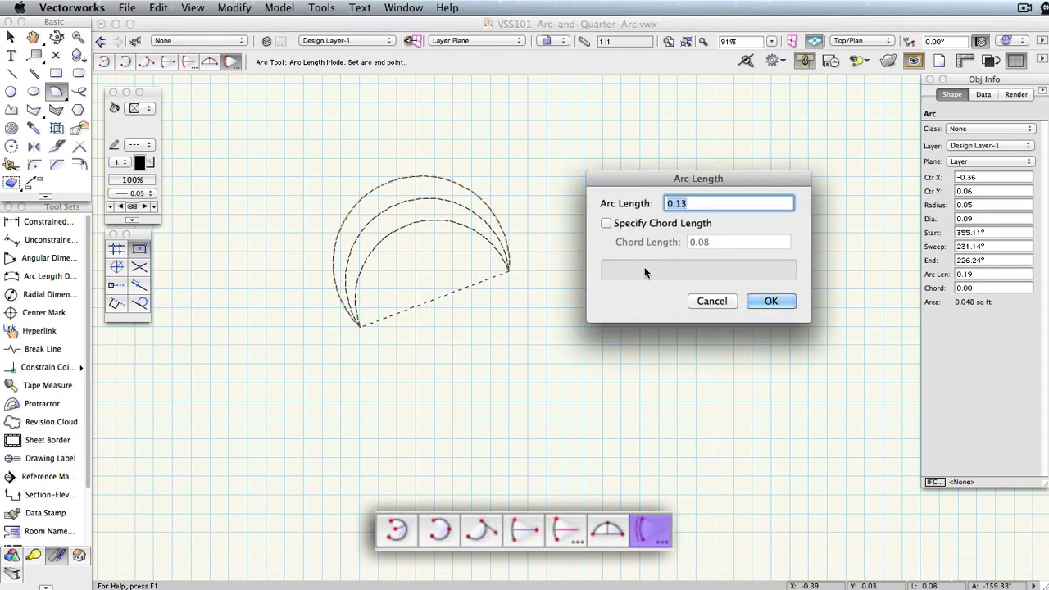
{"action": "key", "text": "Return"}
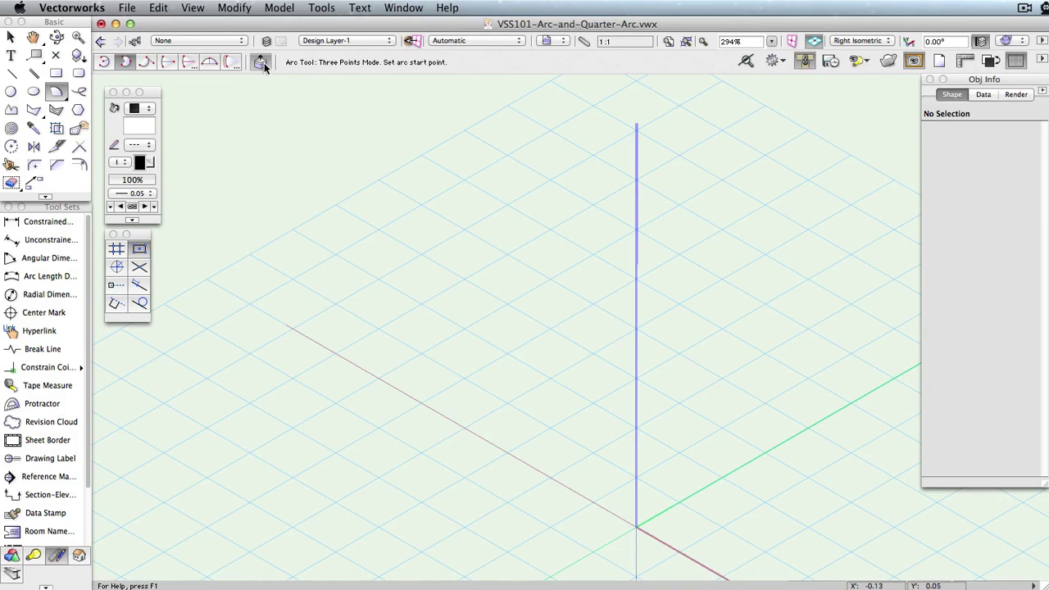
Step: Draw a three-point arc in the Right Isometric view
{"action": "left_click", "coordinate": [800, 300]}
{"action": "left_click", "coordinate": [672, 480]}
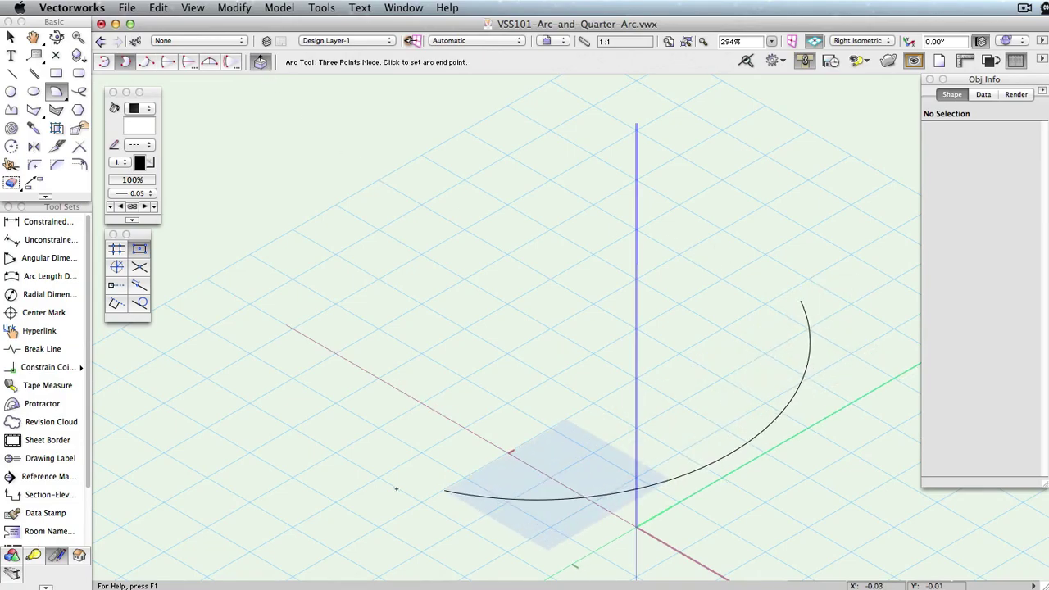
{"action": "left_click", "coordinate": [304, 463]}
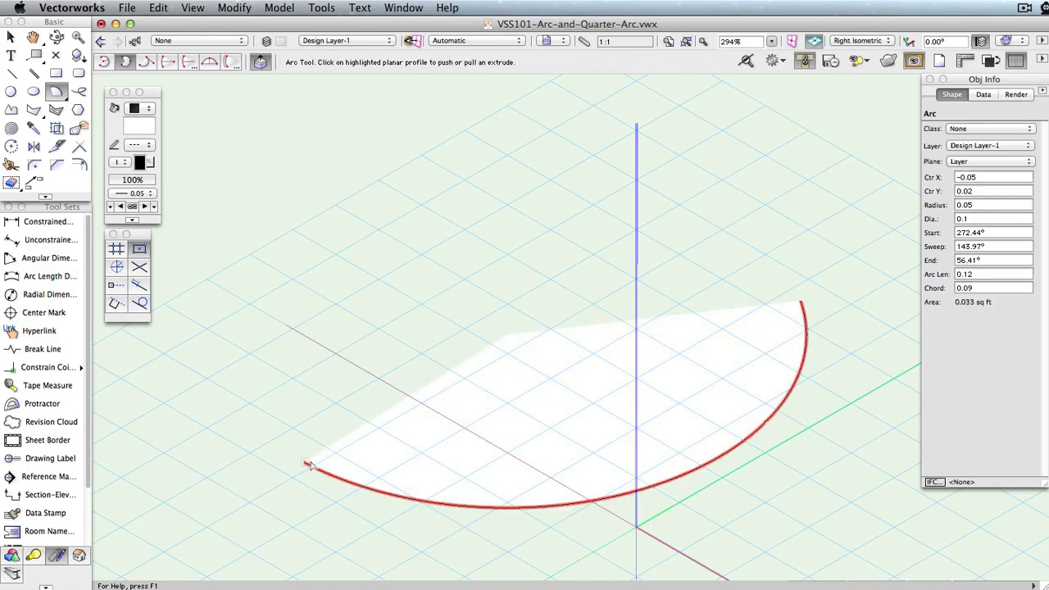
Step: Push-pull the arc's profile into a 0.06-high solid, then return to Top/Plan view
{"action": "left_click", "coordinate": [551, 454]}
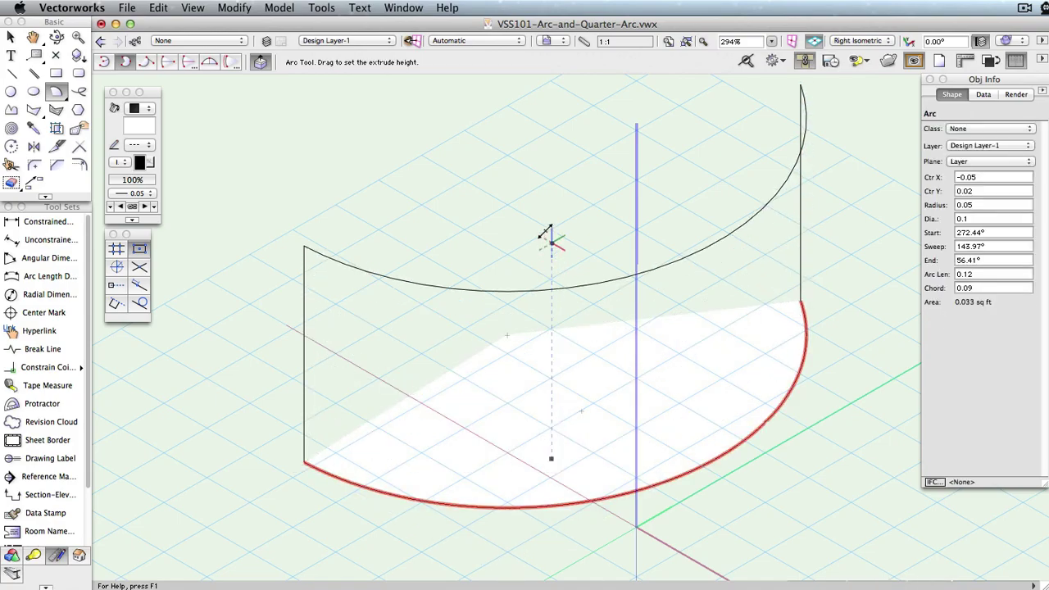
{"action": "left_click", "coordinate": [543, 177]}
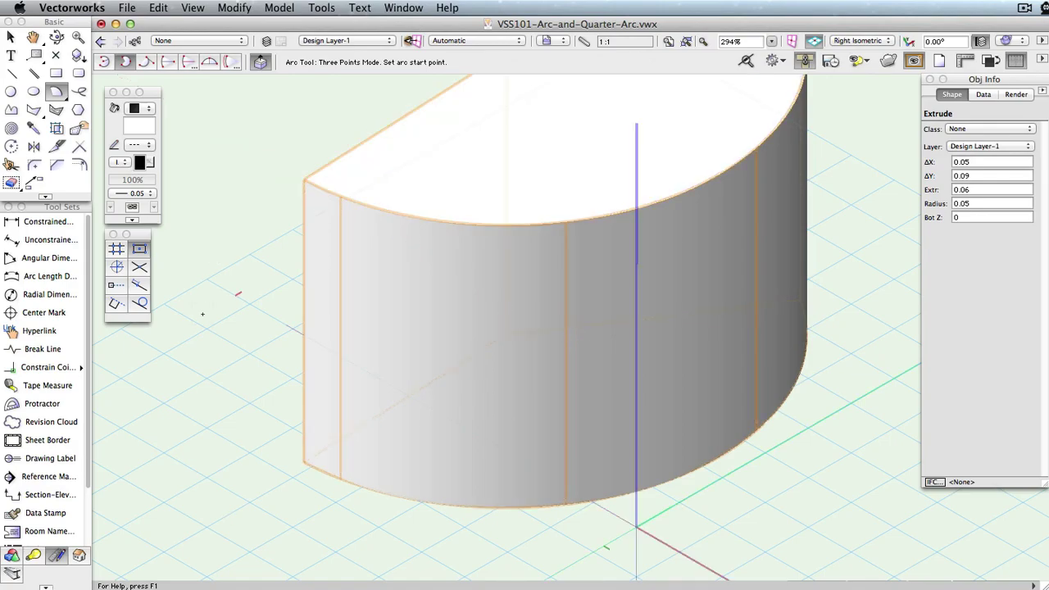
{"action": "key", "text": "F5"}
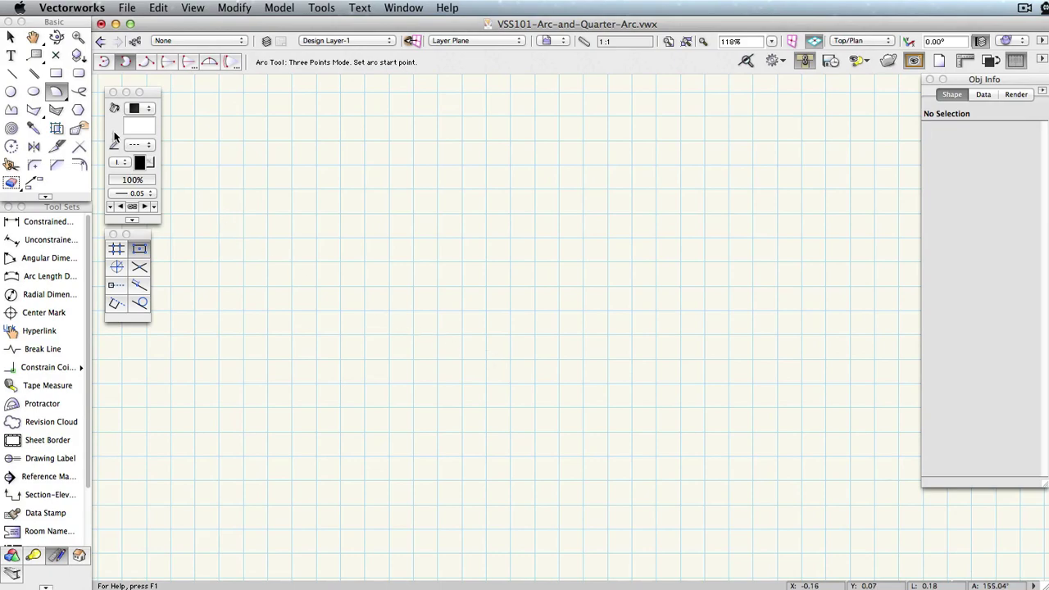
Step: Choose Quarter Arc from the Arc tool's flyout in the Basic palette
{"action": "left_click", "coordinate": [62, 97]}
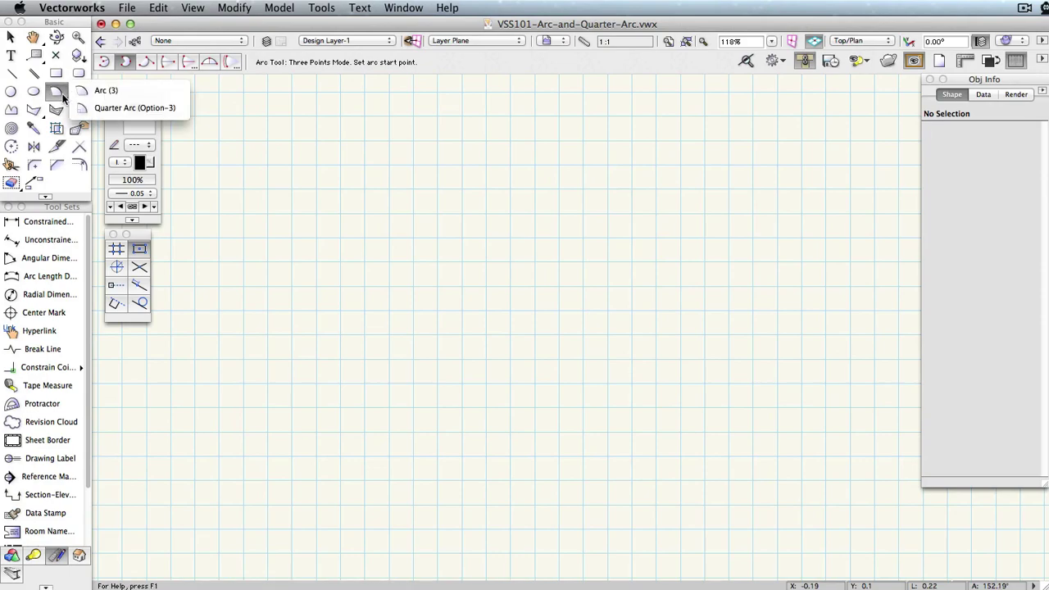
{"action": "left_click", "coordinate": [108, 109]}
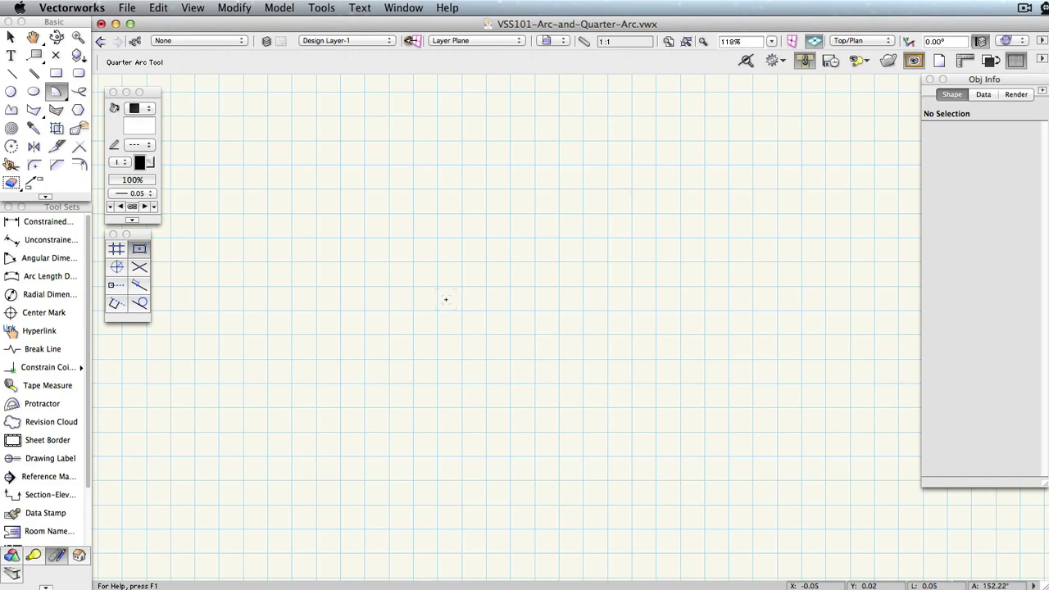
Step: Draw a quarter arc sweeping down-right, then a 90° quarter arc of radius 0.05 rising above it
{"action": "left_click", "coordinate": [446, 299]}
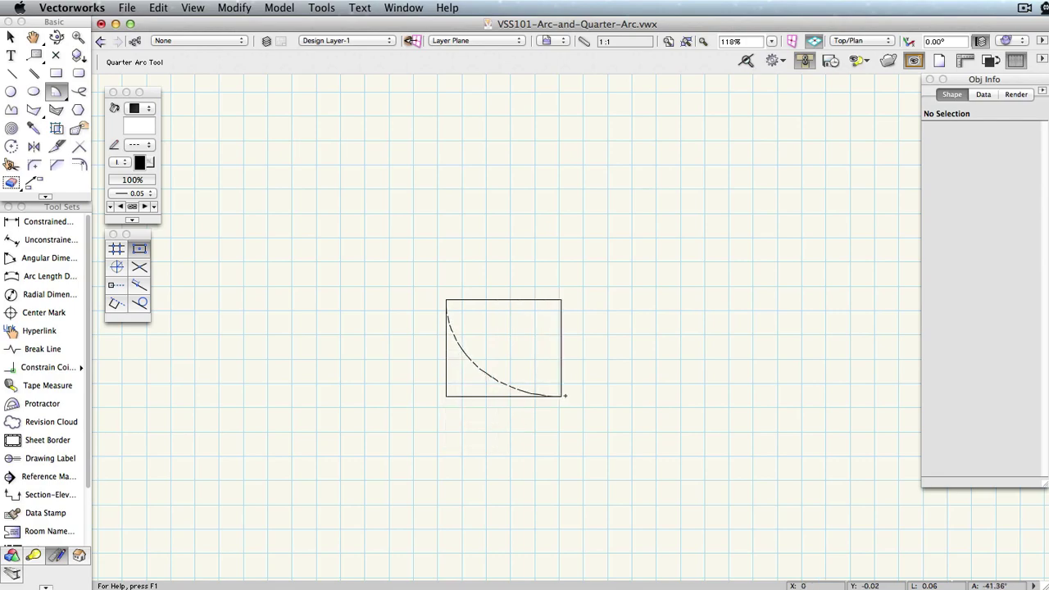
{"action": "left_click", "coordinate": [609, 405]}
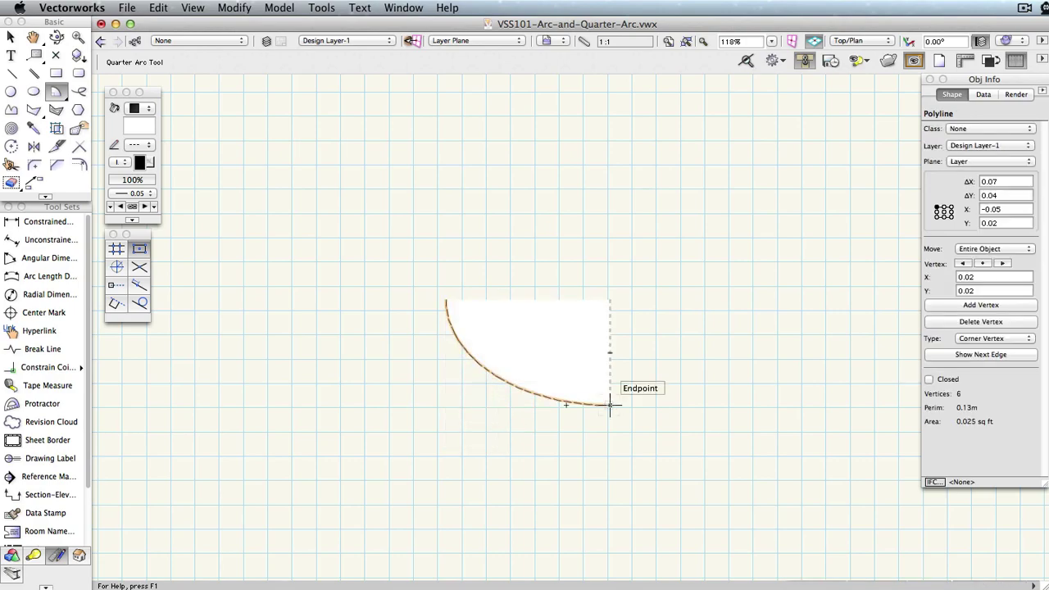
{"action": "left_click", "coordinate": [470, 233]}
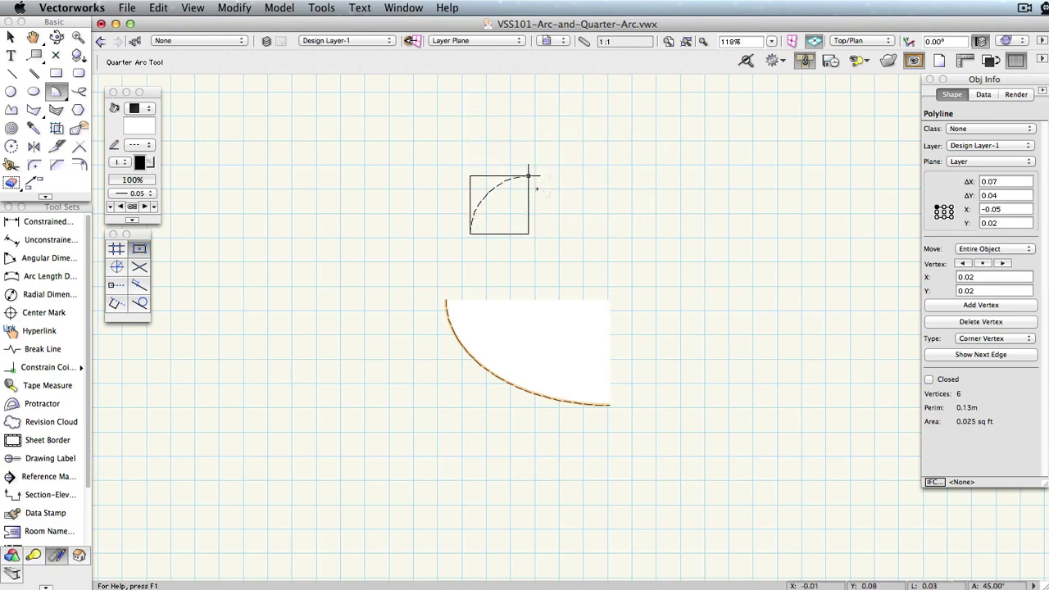
{"action": "left_click", "coordinate": [598, 105]}
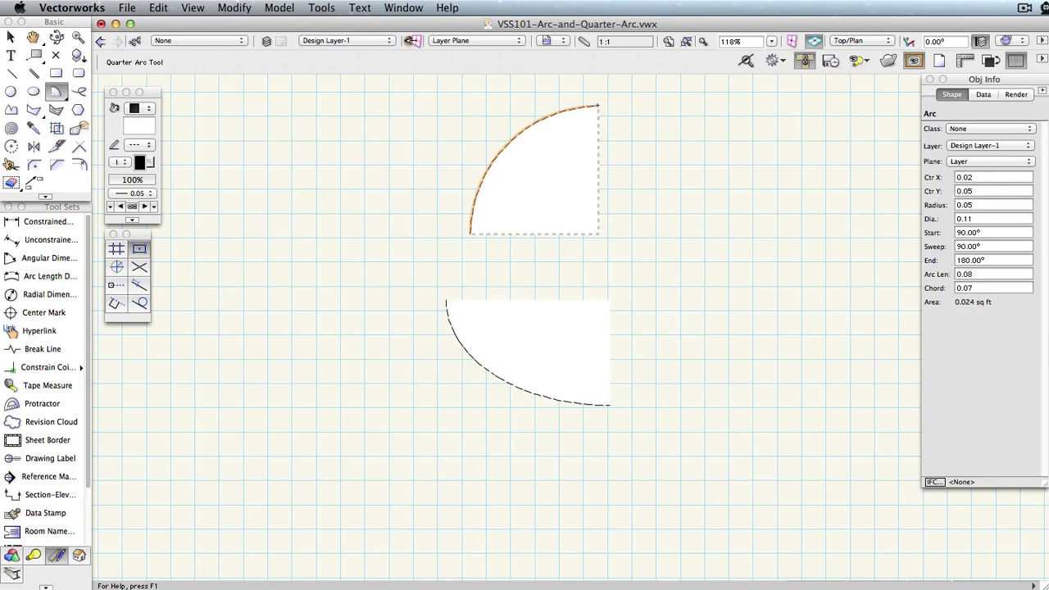
{"action": "left_click", "coordinate": [598, 105]}
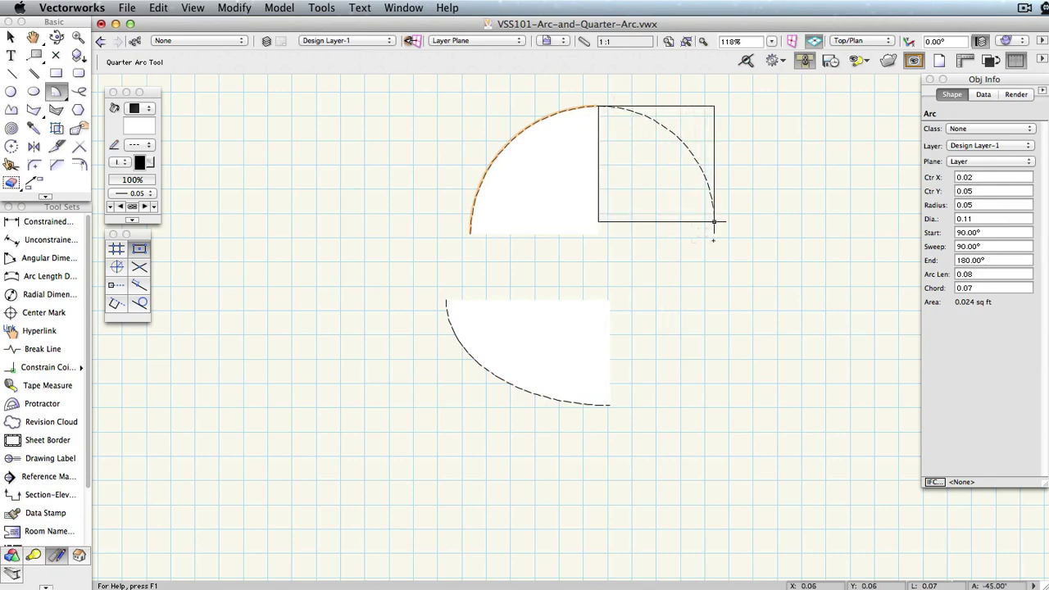